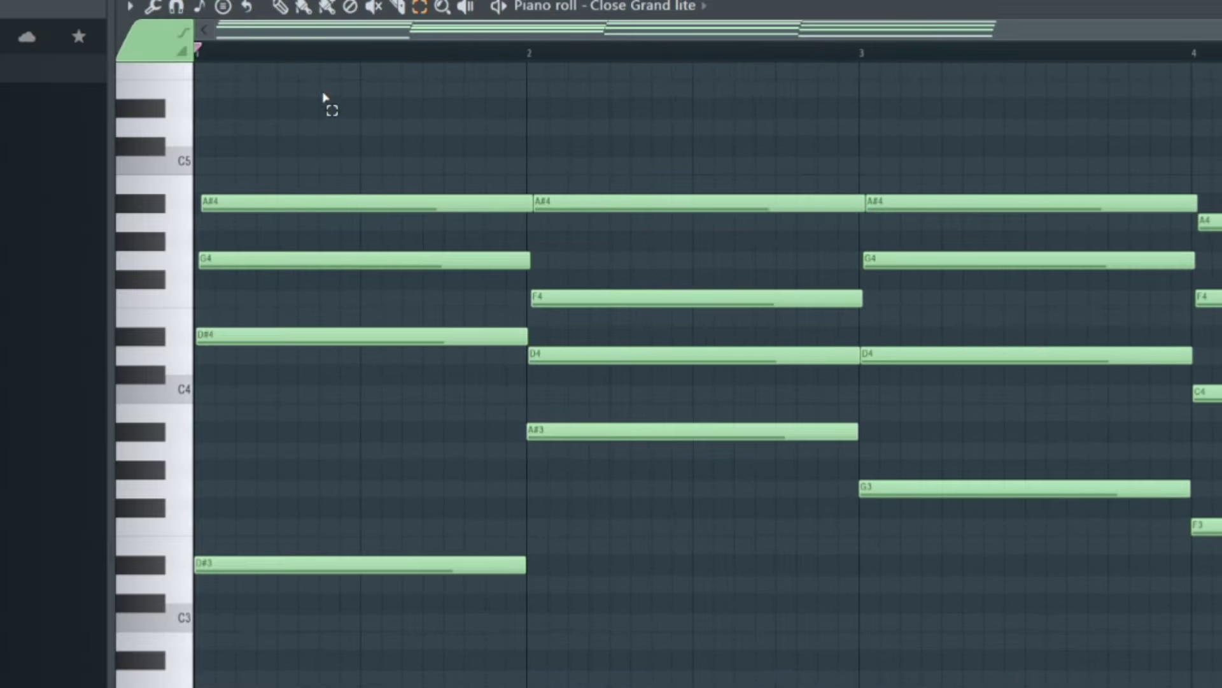
pyautogui.moveTo(325, 100); pyautogui.dragTo(399, 611)
pyautogui.moveTo(659, 101); pyautogui.dragTo(748, 583)
pyautogui.moveTo(320, 118); pyautogui.dragTo(1221, 686)
pyautogui.click(867, 644)
pyautogui.moveTo(213, 155); pyautogui.dragTo(357, 631)
pyautogui.moveTo(549, 160); pyautogui.dragTo(860, 509)
pyautogui.moveTo(1025, 137); pyautogui.dragTo(1221, 651)
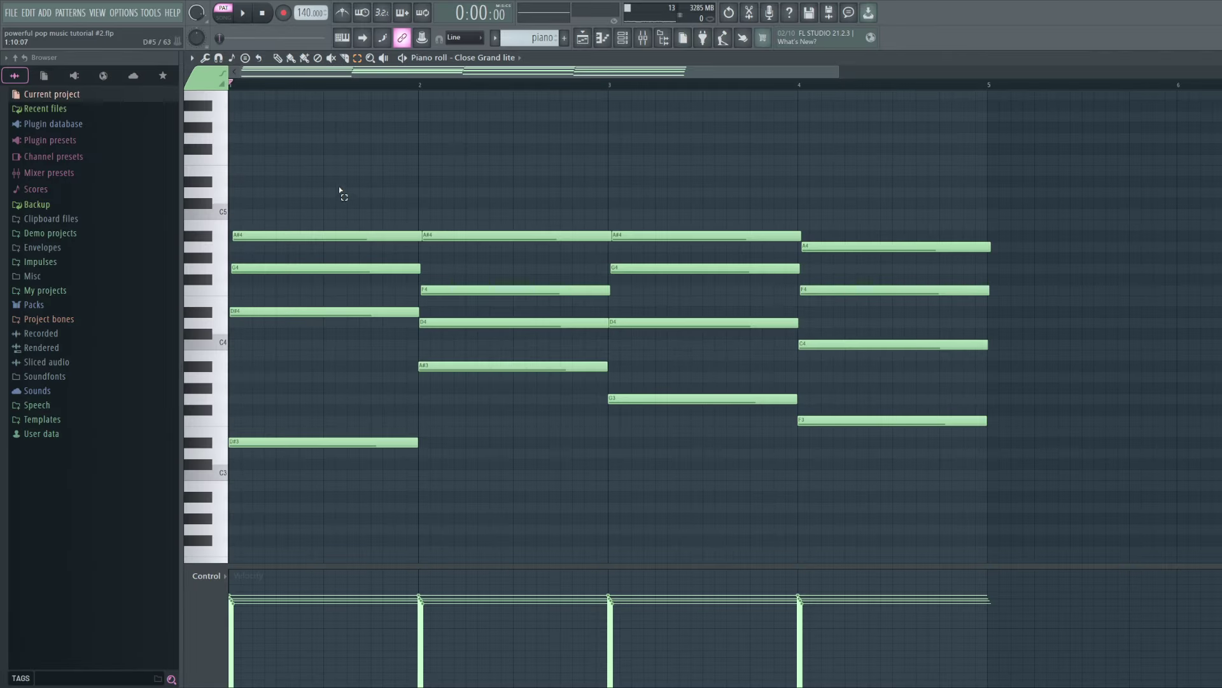
pyautogui.moveTo(340, 188); pyautogui.dragTo(301, 474)
pyautogui.moveTo(455, 188); pyautogui.dragTo(548, 447)
pyautogui.moveTo(680, 179); pyautogui.dragTo(726, 437)
pyautogui.moveTo(841, 178); pyautogui.dragTo(905, 446)
pyautogui.click(538, 464)
pyautogui.scroll(-1, 431, 396)
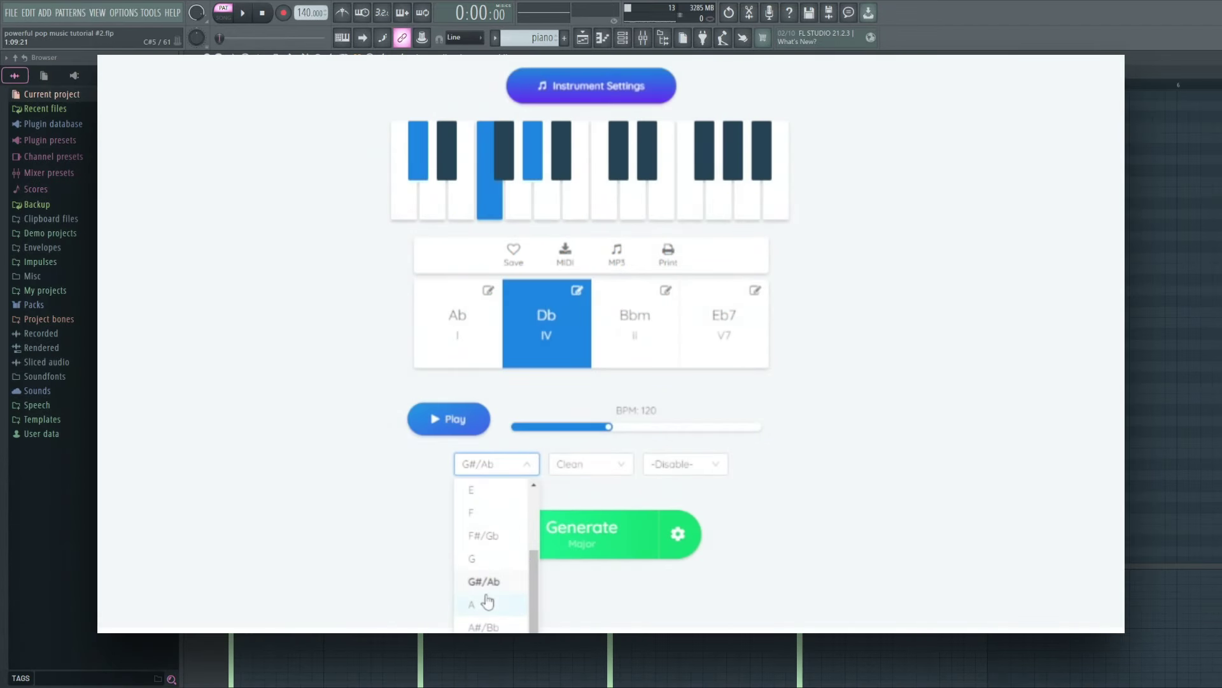
# Step: Generate and play a new G#/Ab major progression (Ab, Ab, Cm, Fm), then select the first chord's notes
pyautogui.click(676, 534)
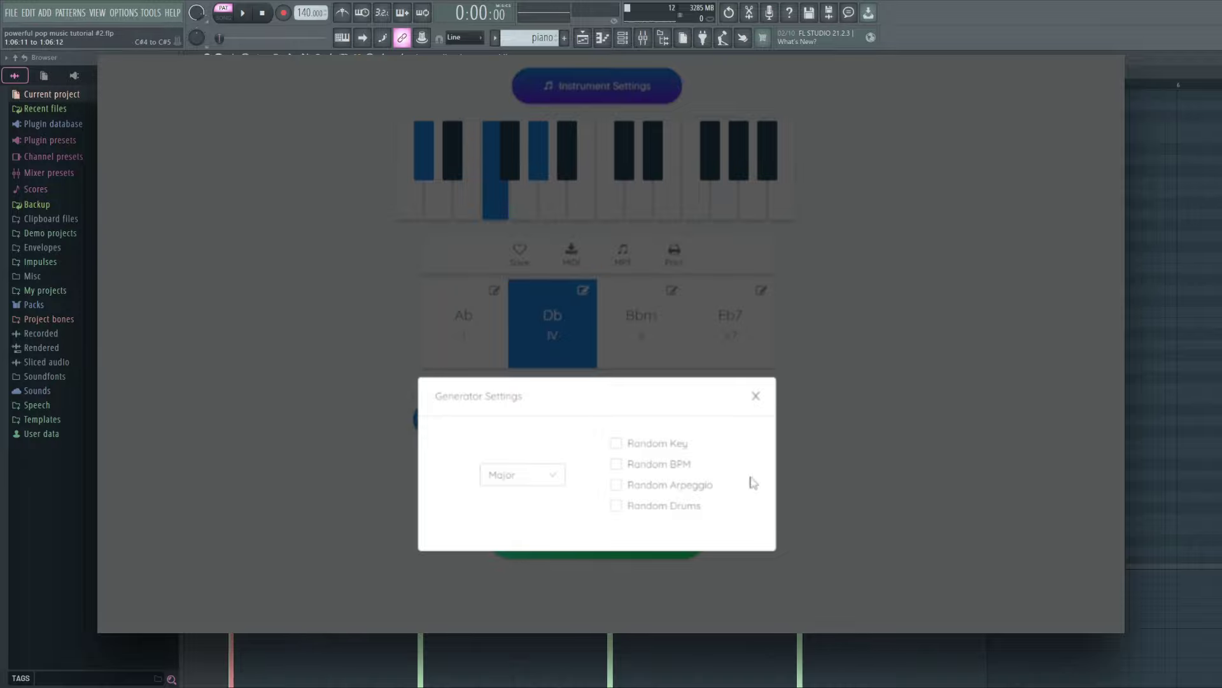
pyautogui.click(757, 396)
pyautogui.click(595, 543)
pyautogui.click(467, 425)
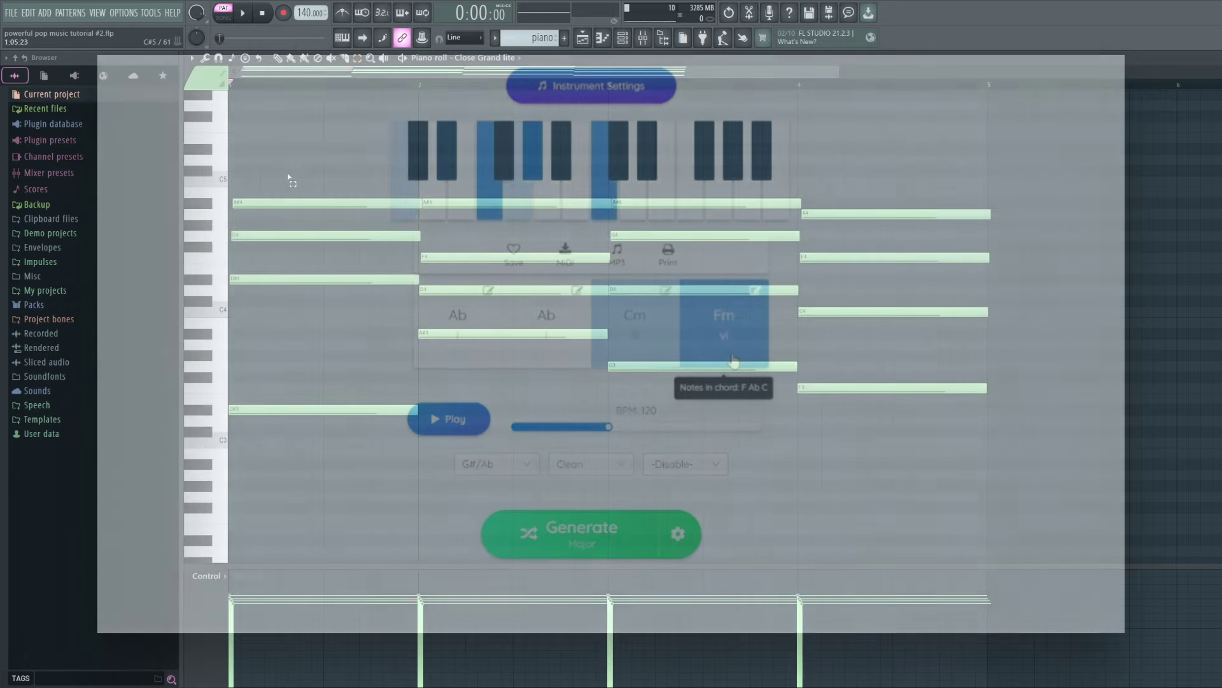
pyautogui.moveTo(290, 180); pyautogui.dragTo(344, 492)
# Step: Select the second chord's notes and move the Flex instrument window aside
pyautogui.moveTo(487, 120); pyautogui.dragTo(599, 382)
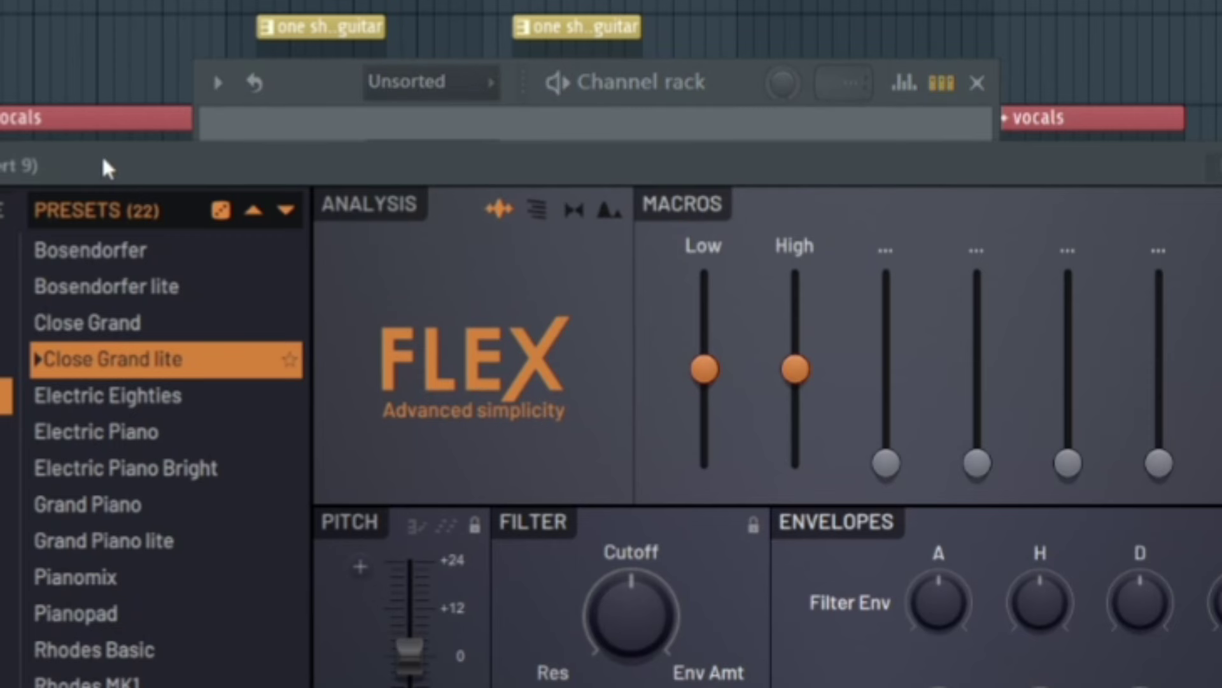
pyautogui.moveTo(105, 168); pyautogui.dragTo(429, 56)
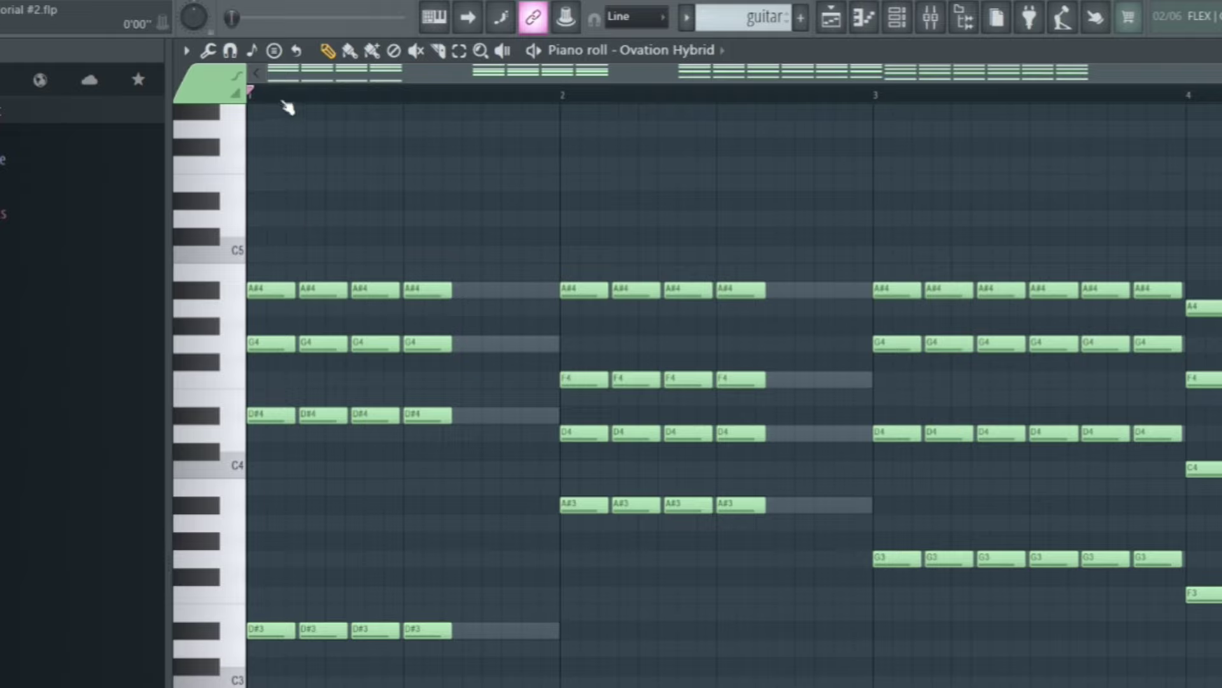
# Step: Set the Ovation Hybrid piano roll snap from Line to 1/3 step and play the chords
pyautogui.scroll(3, 285, 101)
pyautogui.moveTo(326, 80); pyautogui.dragTo(303, 99)
pyautogui.scroll(2, 301, 101)
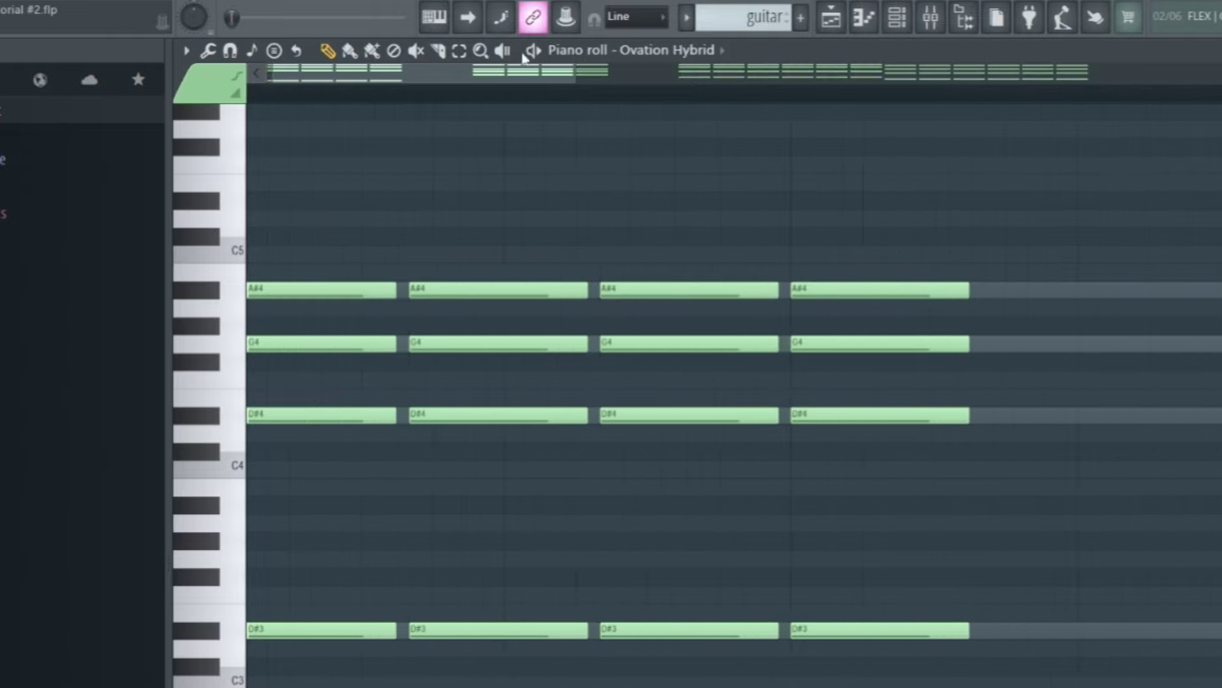
pyautogui.click(644, 18)
pyautogui.click(633, 121)
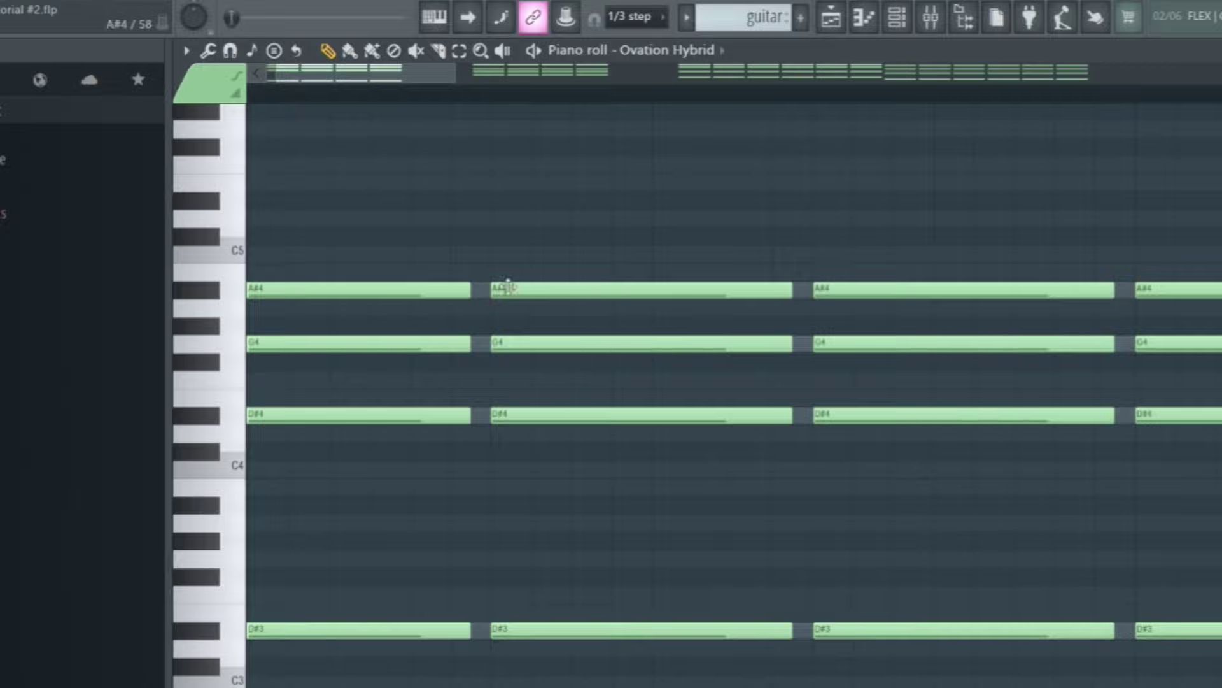
pyautogui.scroll(-4, 473, 114)
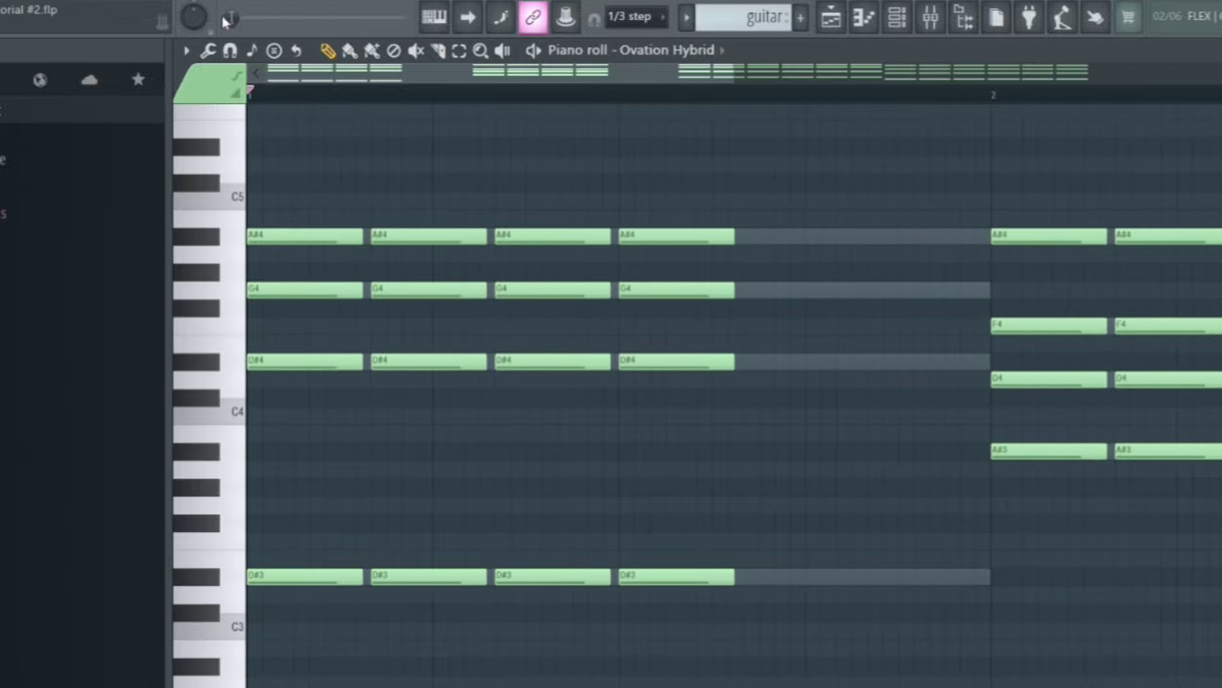
pyautogui.press('space')
pyautogui.press('space')
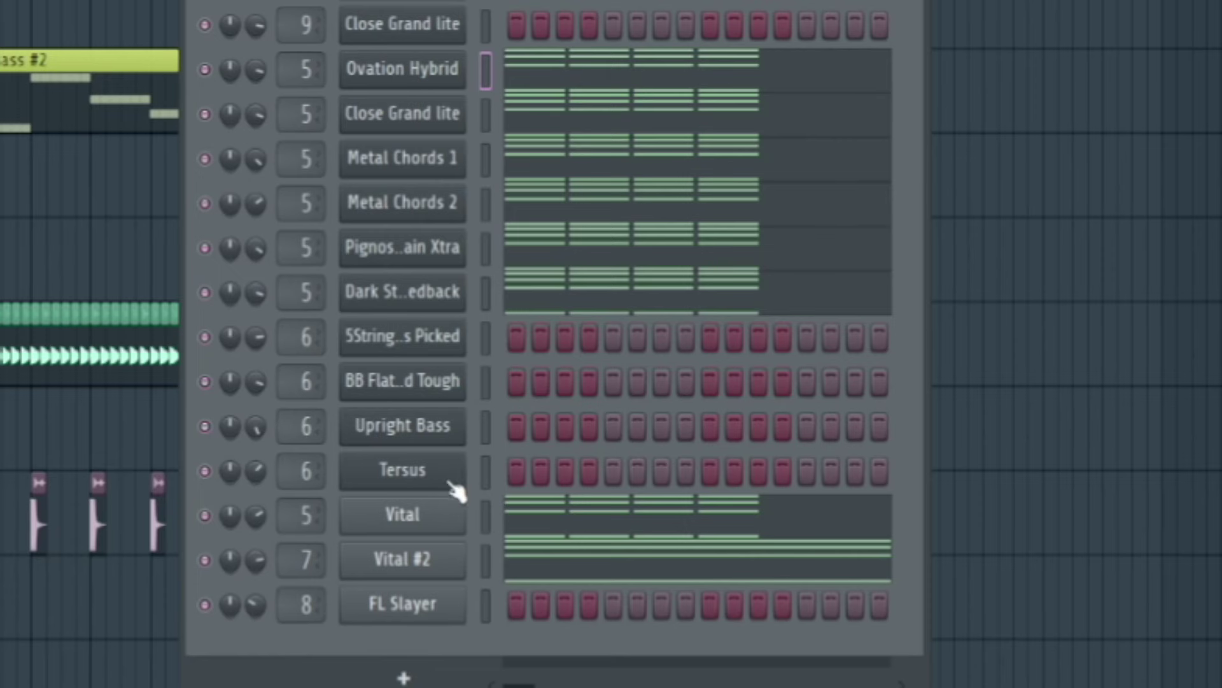
# Step: Browse the Ovation Hybrid guitar's Flex presets, then unmute the second Close Grand lite channel
pyautogui.click(456, 83)
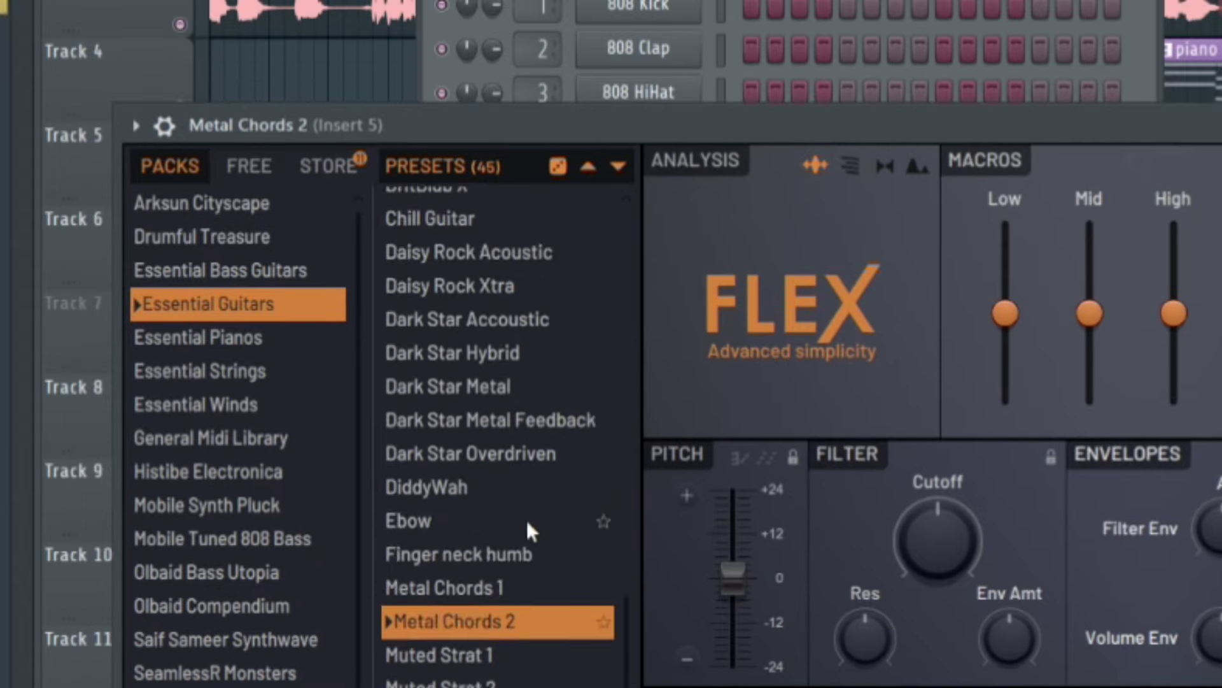
pyautogui.scroll(-2, 526, 520)
pyautogui.scroll(2, 522, 323)
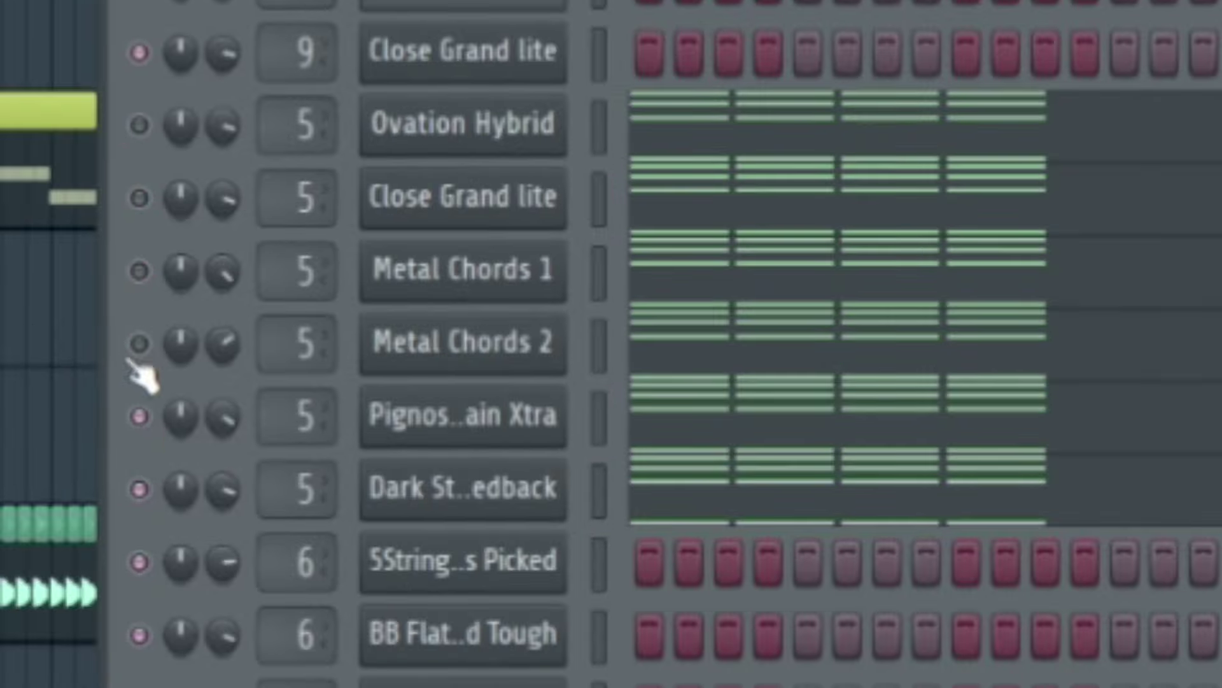
pyautogui.click(139, 198)
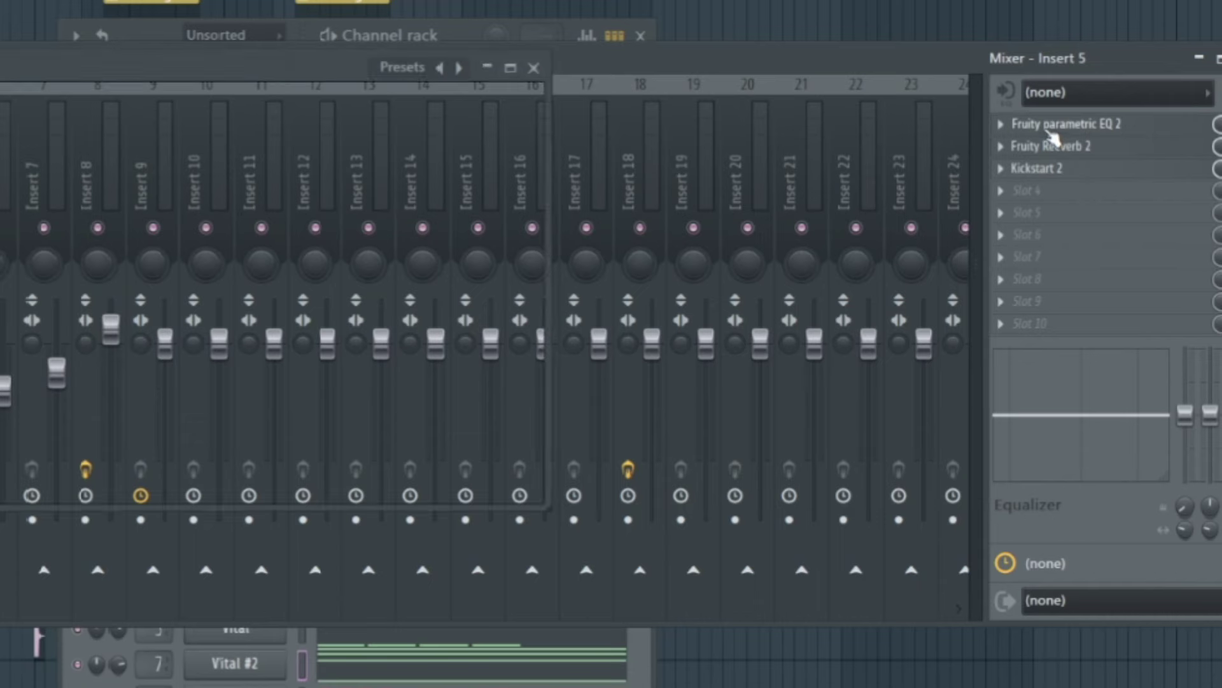
# Step: Inspect Insert 5's parametric EQ curve (low cut, boost near 3126 Hz), then bring up Fruity Reeverb 2
pyautogui.click(1057, 123)
pyautogui.moveTo(30, 77); pyautogui.dragTo(490, 158)
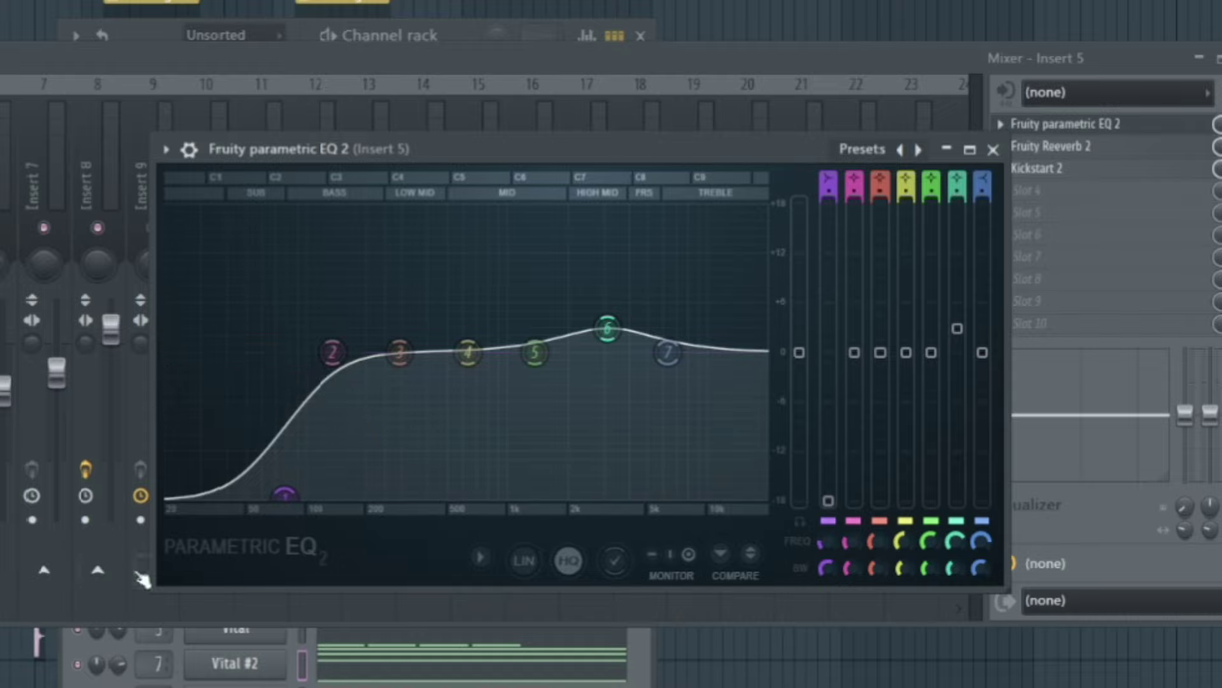
pyautogui.moveTo(627, 335)
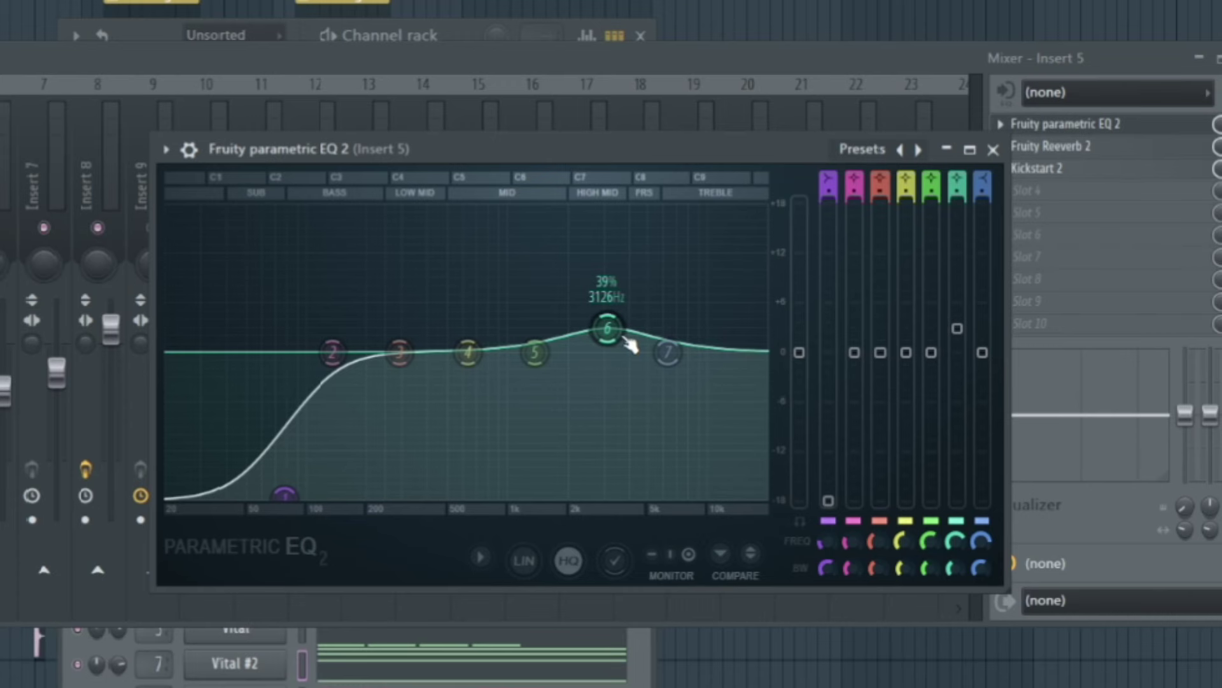
pyautogui.moveTo(730, 343); pyautogui.dragTo(728, 323)
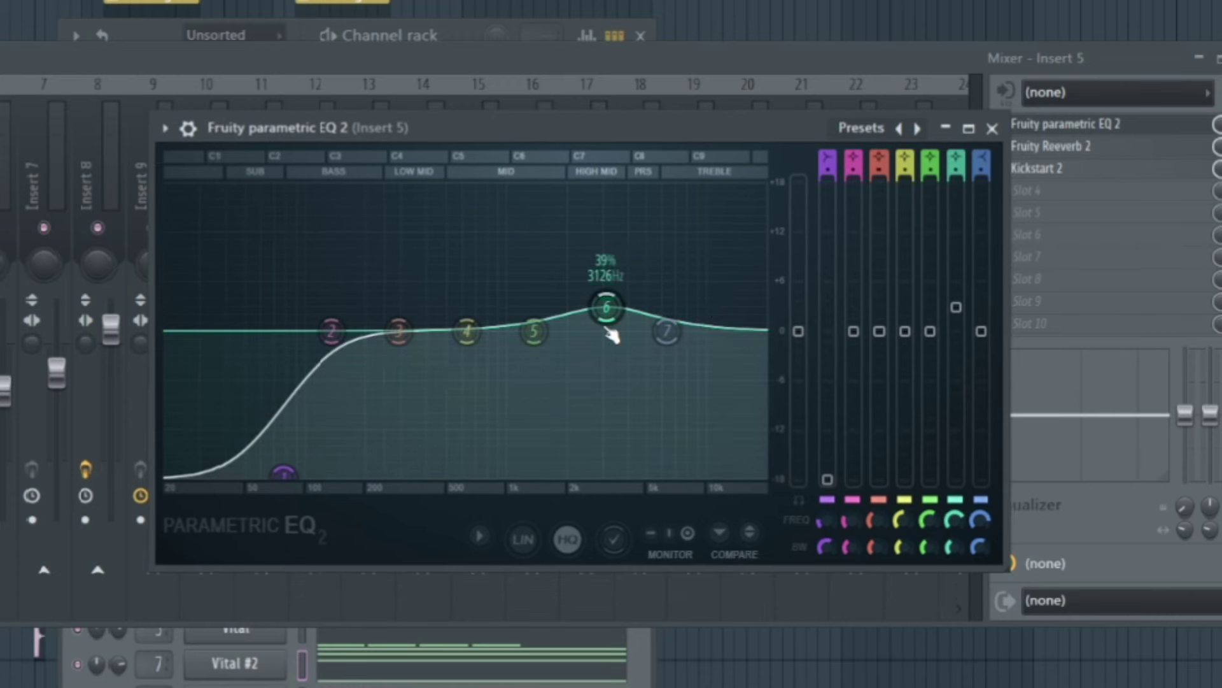
pyautogui.click(1054, 145)
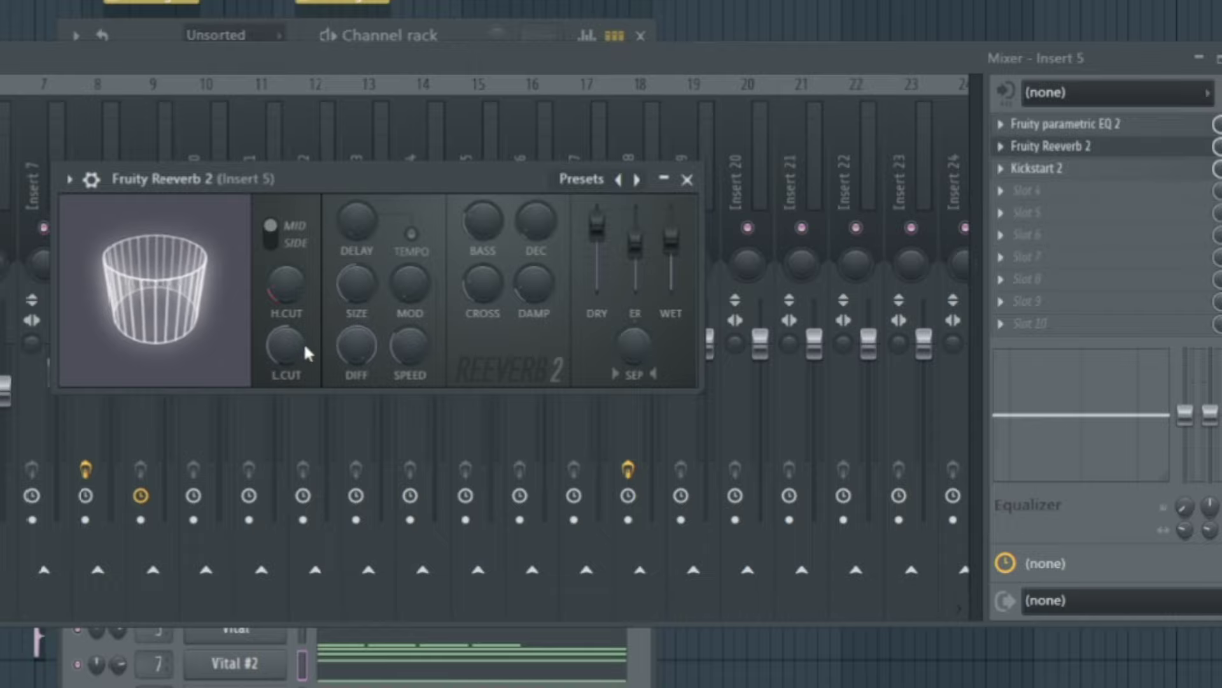
# Step: Check Insert 5's reverb window, then its Kickstart 2 ducking at 30% mix and 1/2 timing
pyautogui.moveTo(469, 187); pyautogui.dragTo(484, 179)
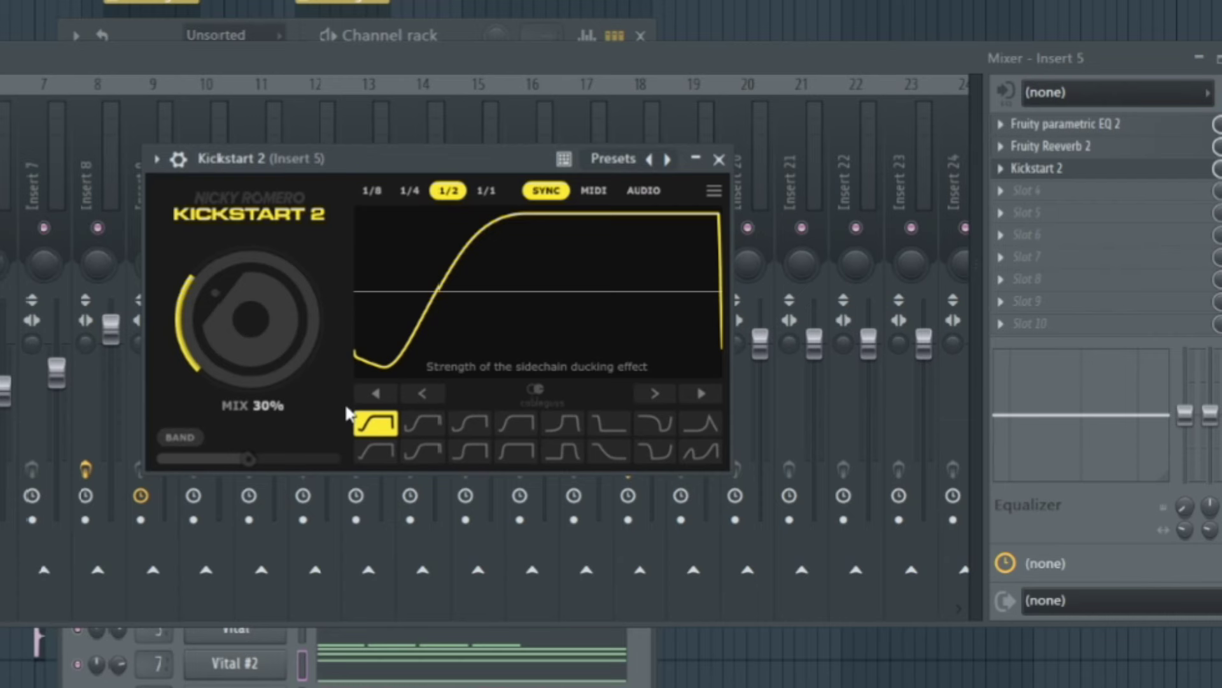
pyautogui.moveTo(372, 164); pyautogui.dragTo(373, 160)
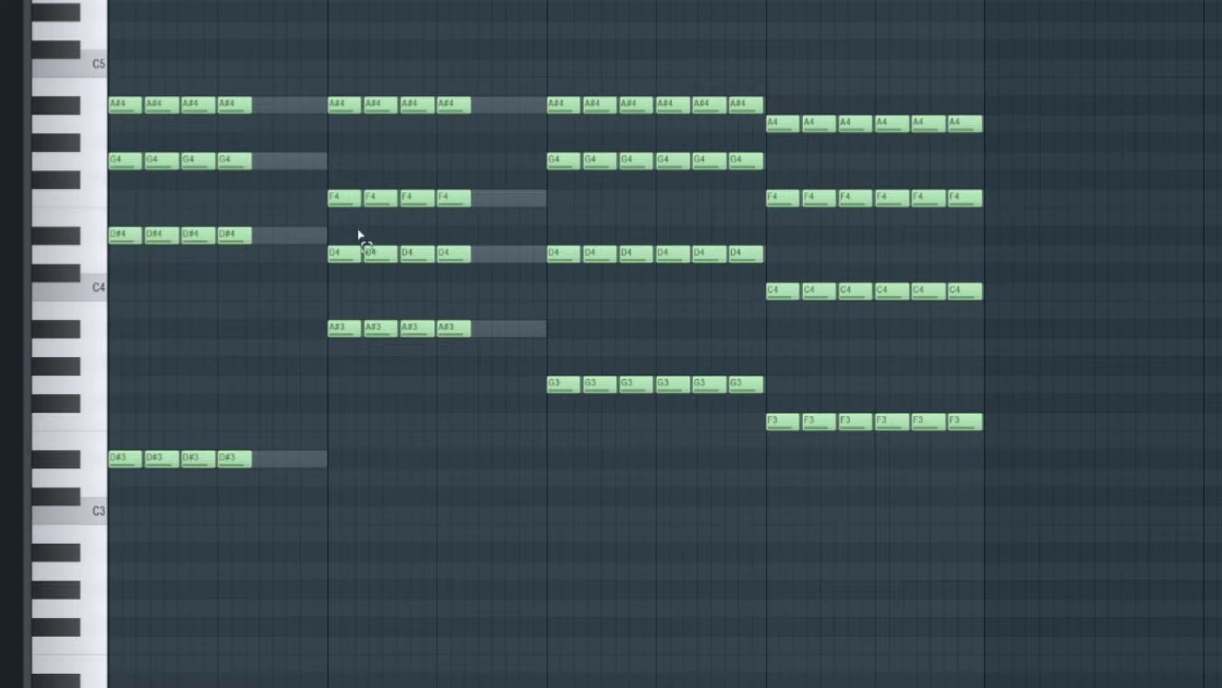
# Step: Marquee-select the lowest chord notes: D#3, A#3, G3 and F3
pyautogui.moveTo(343, 419); pyautogui.dragTo(50, 519)
pyautogui.moveTo(519, 307); pyautogui.dragTo(222, 337)
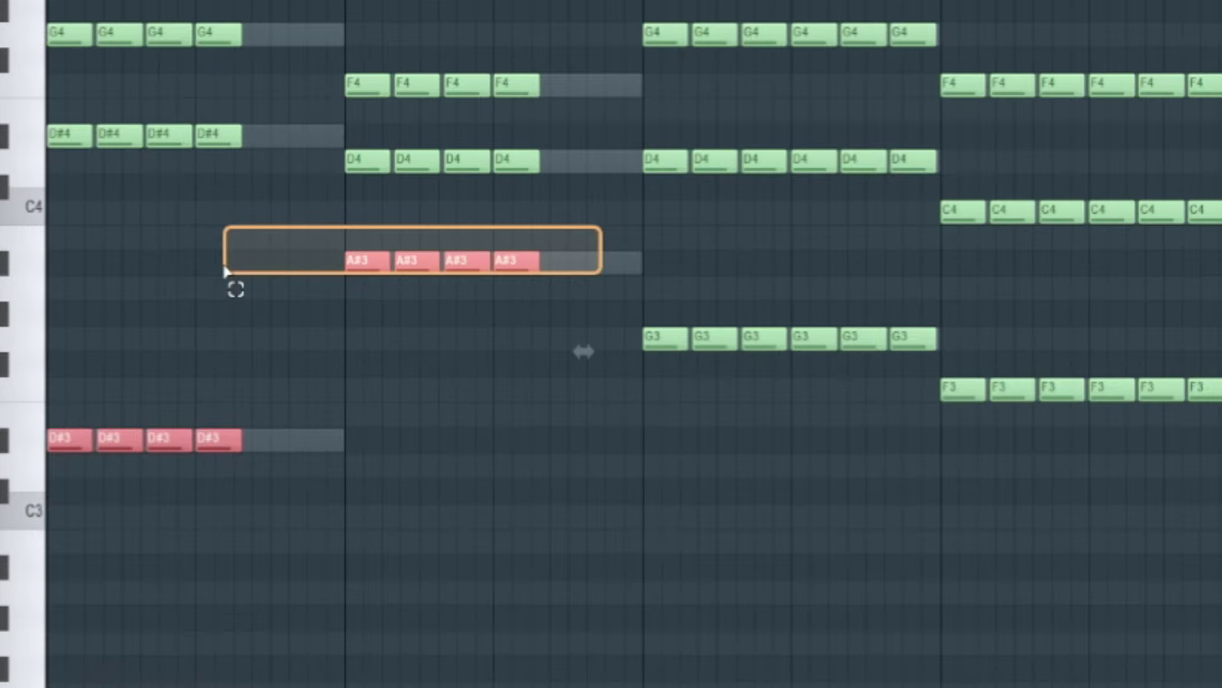
pyautogui.moveTo(354, 425); pyautogui.dragTo(39, 536)
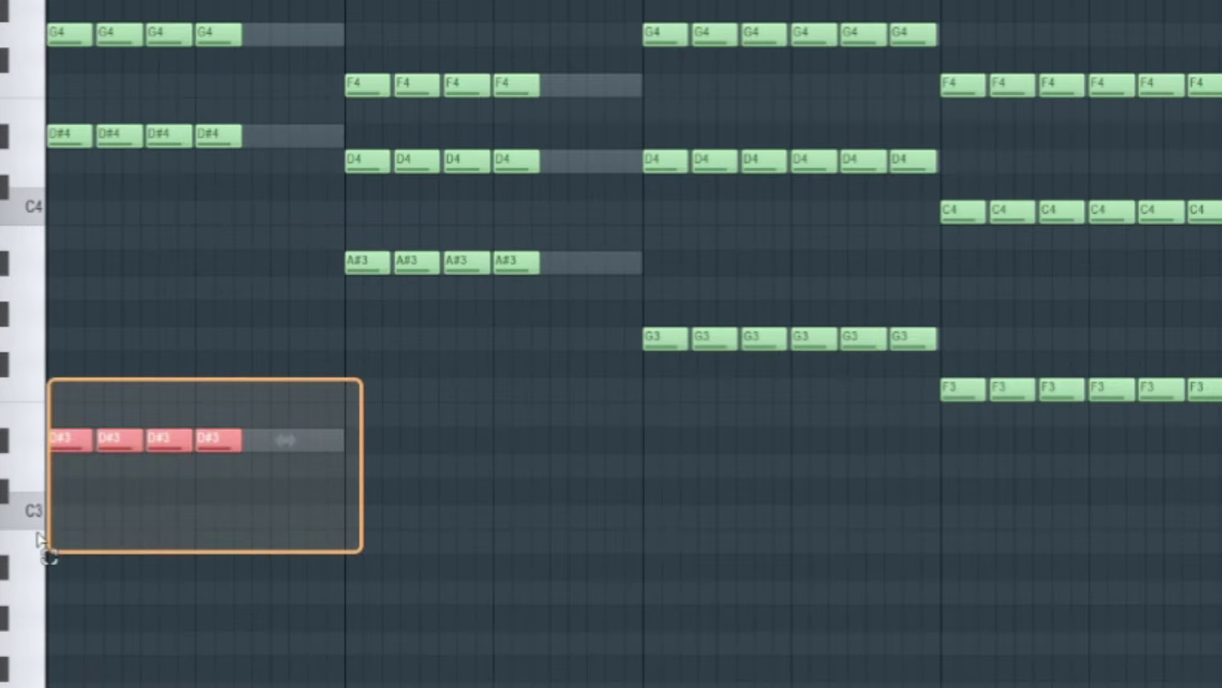
pyautogui.moveTo(581, 234); pyautogui.dragTo(266, 324)
pyautogui.click(408, 480)
pyautogui.moveTo(548, 210); pyautogui.dragTo(50, 545)
pyautogui.moveTo(1219, 306); pyautogui.dragTo(557, 494)
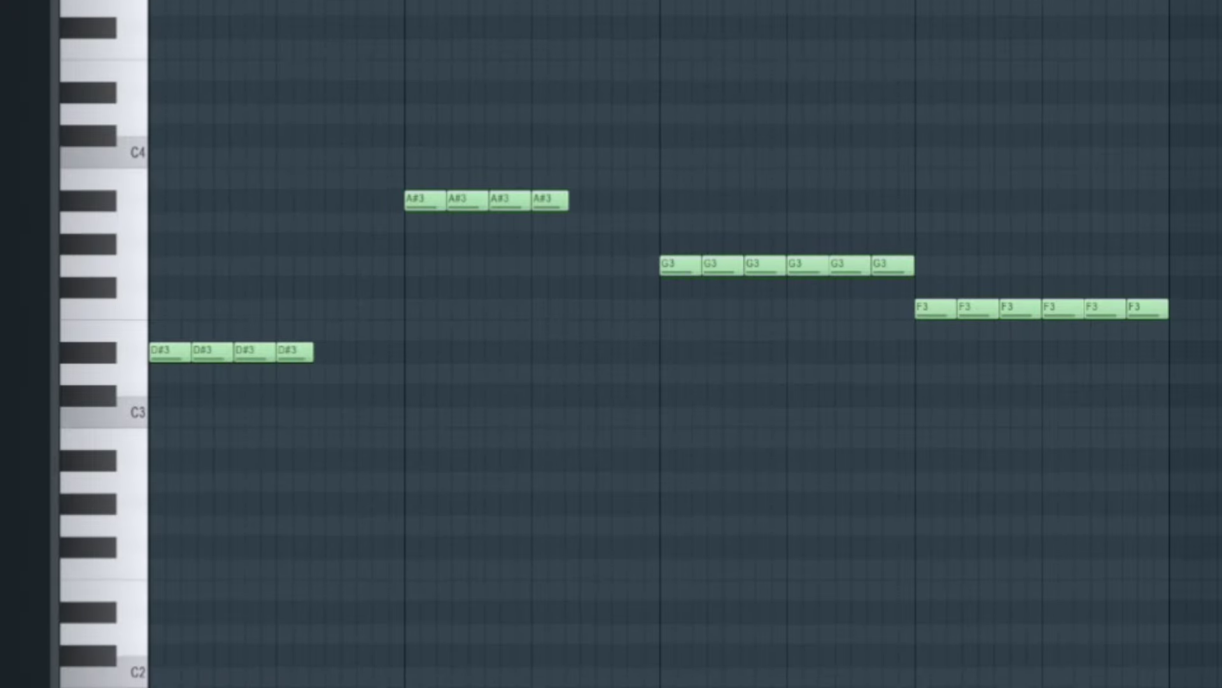
# Step: Play back the root-note bass line
pyautogui.scroll(2, 361, 343)
pyautogui.hscroll(-1, 482, 98)
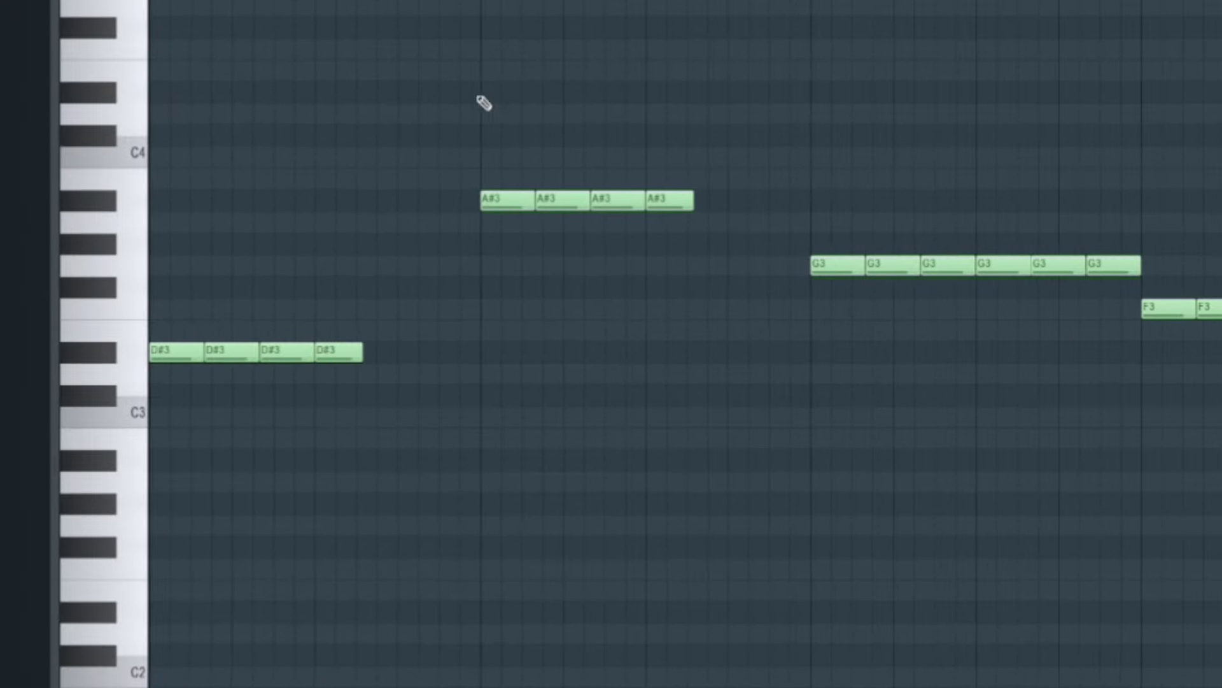
pyautogui.press('space')
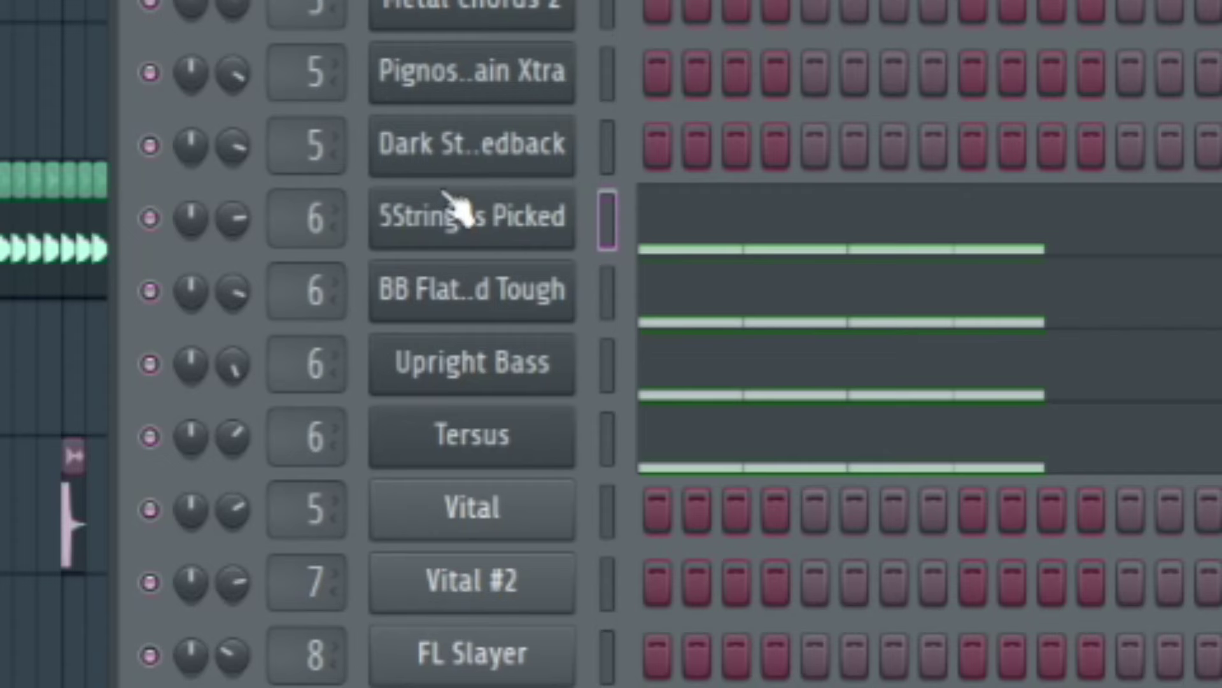
# Step: Open the first bass channel's Flex settings, browse bass presets, and mute that channel
pyautogui.click(535, 241)
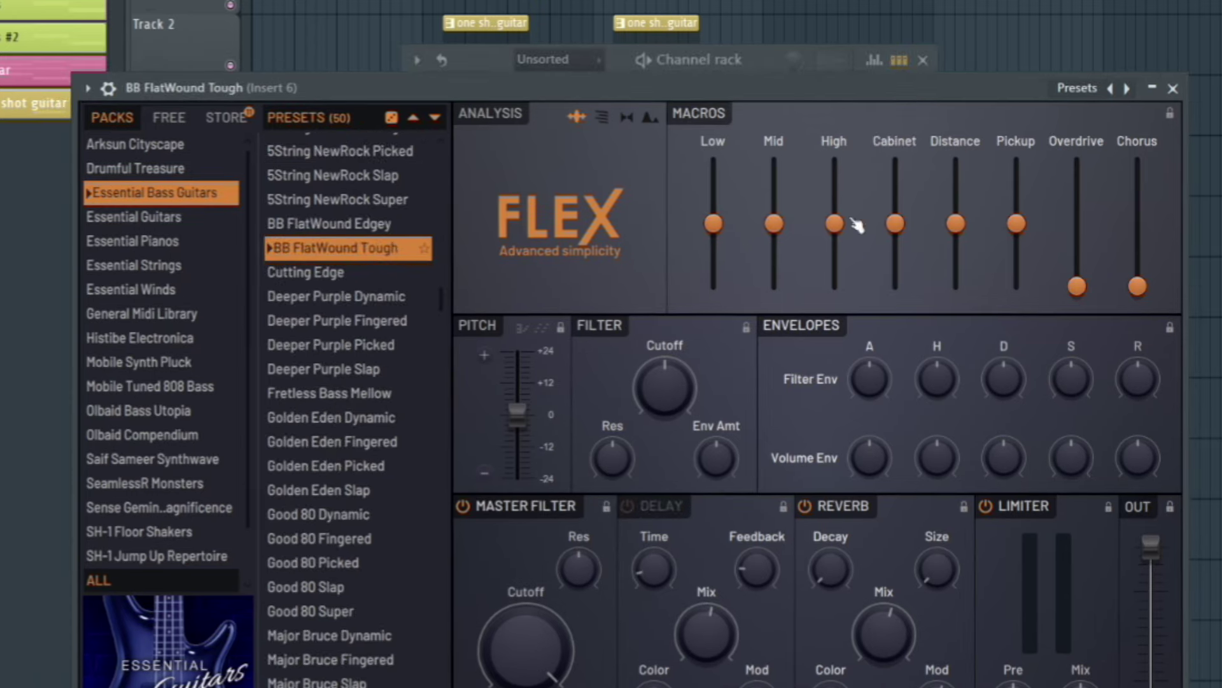
pyautogui.scroll(-6, 352, 573)
pyautogui.click(352, 658)
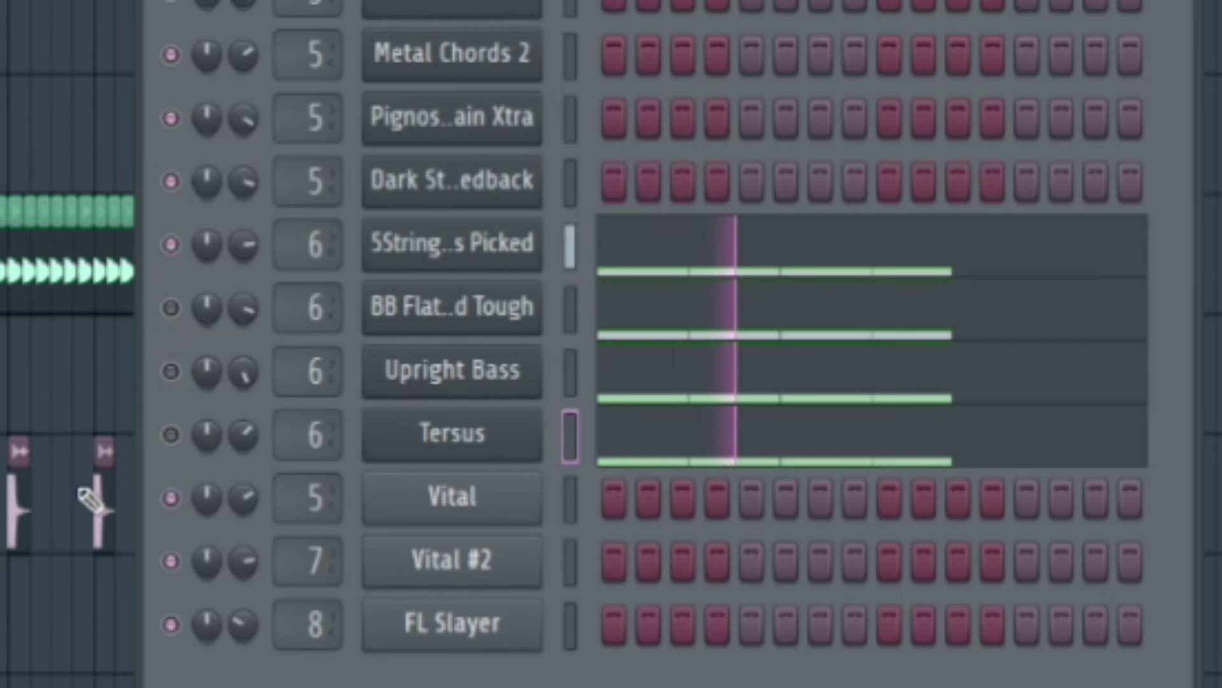
pyautogui.click(171, 244)
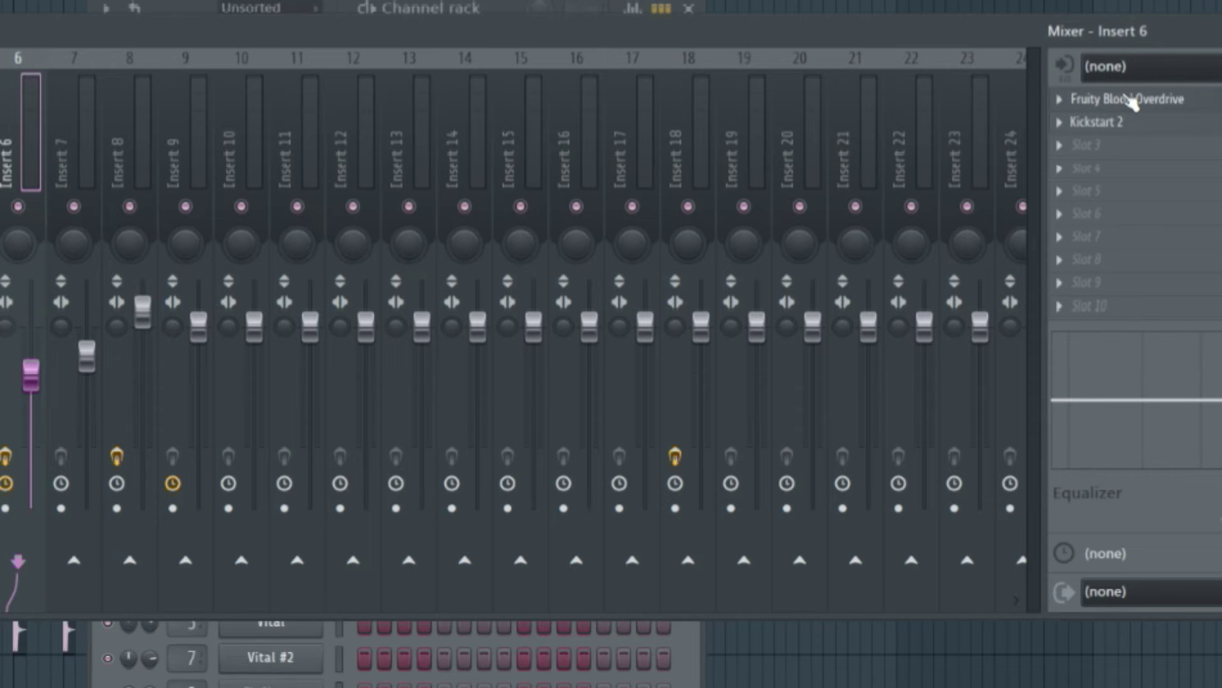
# Step: Open Insert 6's Fruity Blood Overdrive and move its window higher up
pyautogui.click(1129, 99)
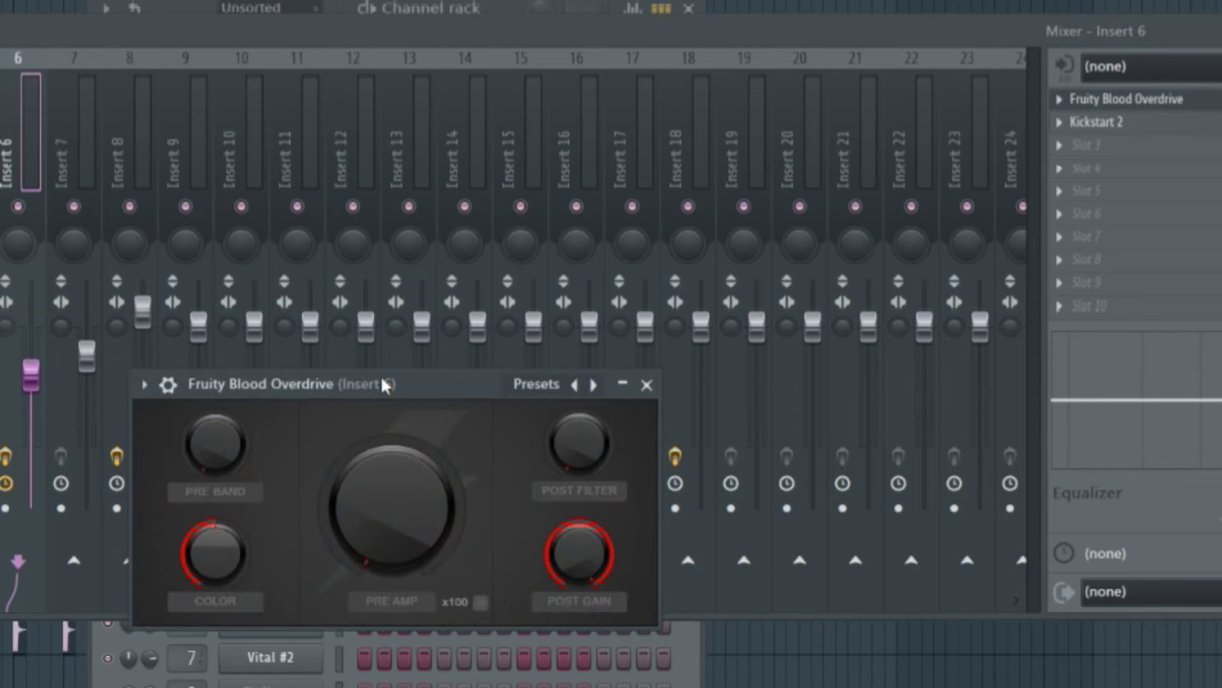
pyautogui.moveTo(385, 386); pyautogui.dragTo(377, 186)
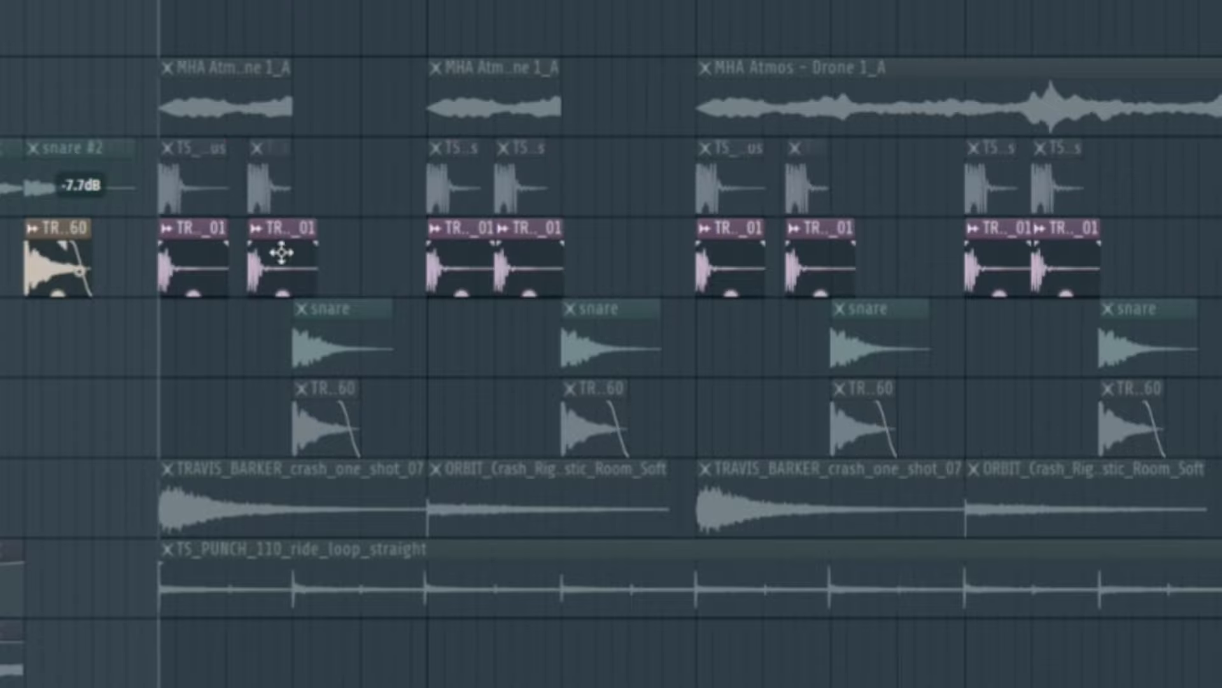
# Step: Move the playback position further along the chorus drum arrangement
pyautogui.scroll(-1, 280, 293)
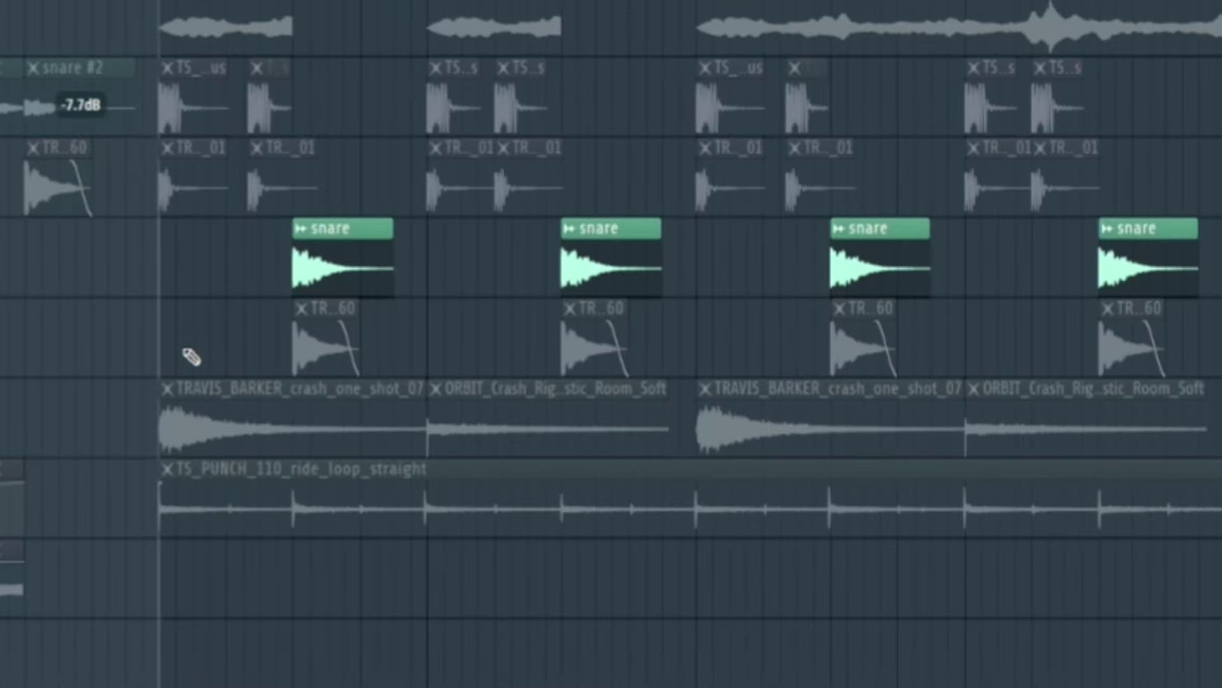
pyautogui.click(277, 1)
pyautogui.scroll(2, 277, 1)
# Step: Solo the TRAVIS_BARKER_drum_loop_beat_boi_160 snare layer and play it back
pyautogui.rightClick(285, 363)
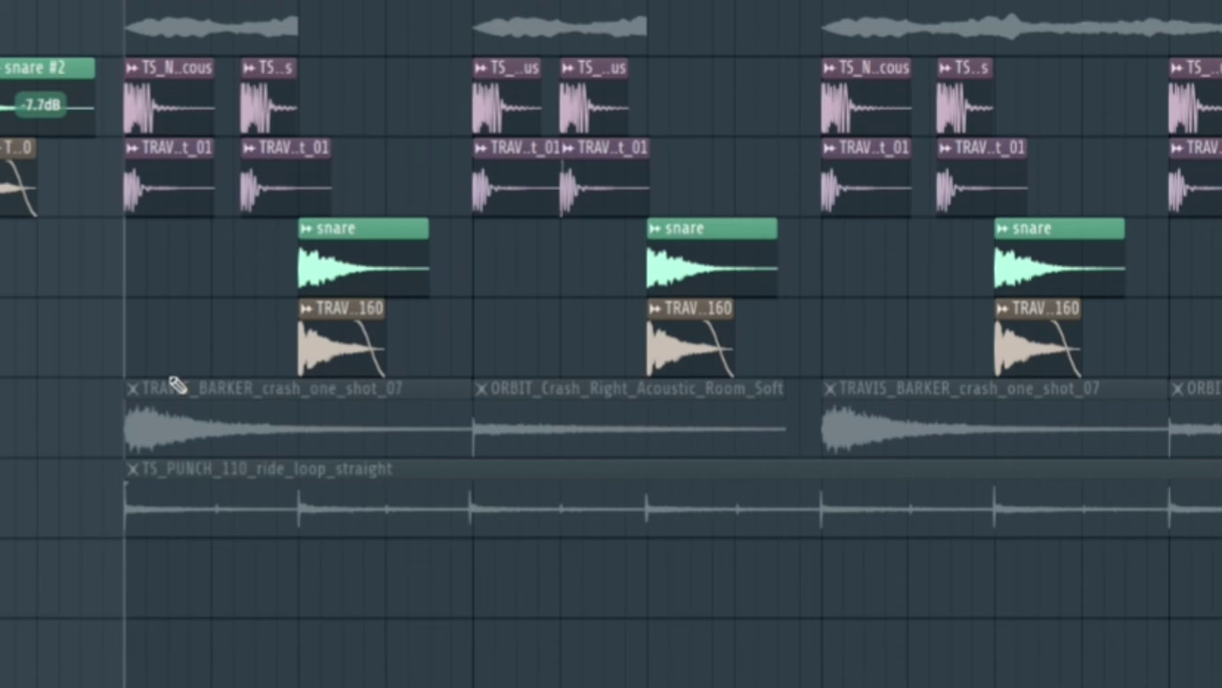
pyautogui.press('space')
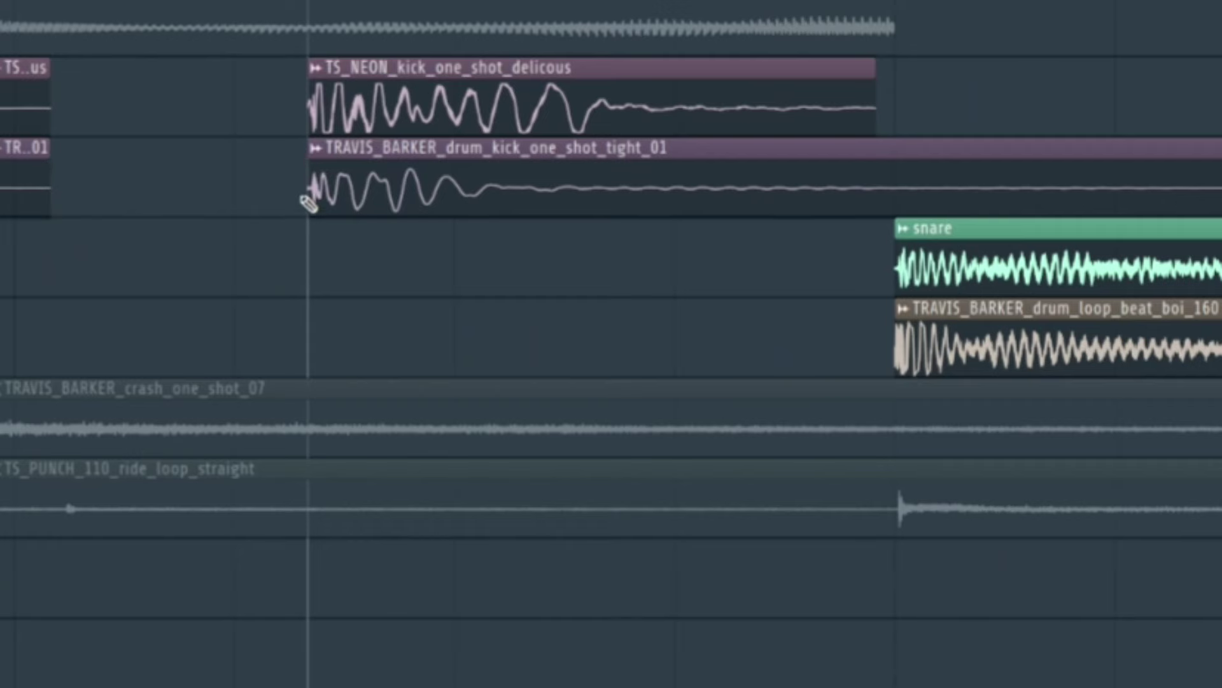
pyautogui.scroll(-5, 308, 204)
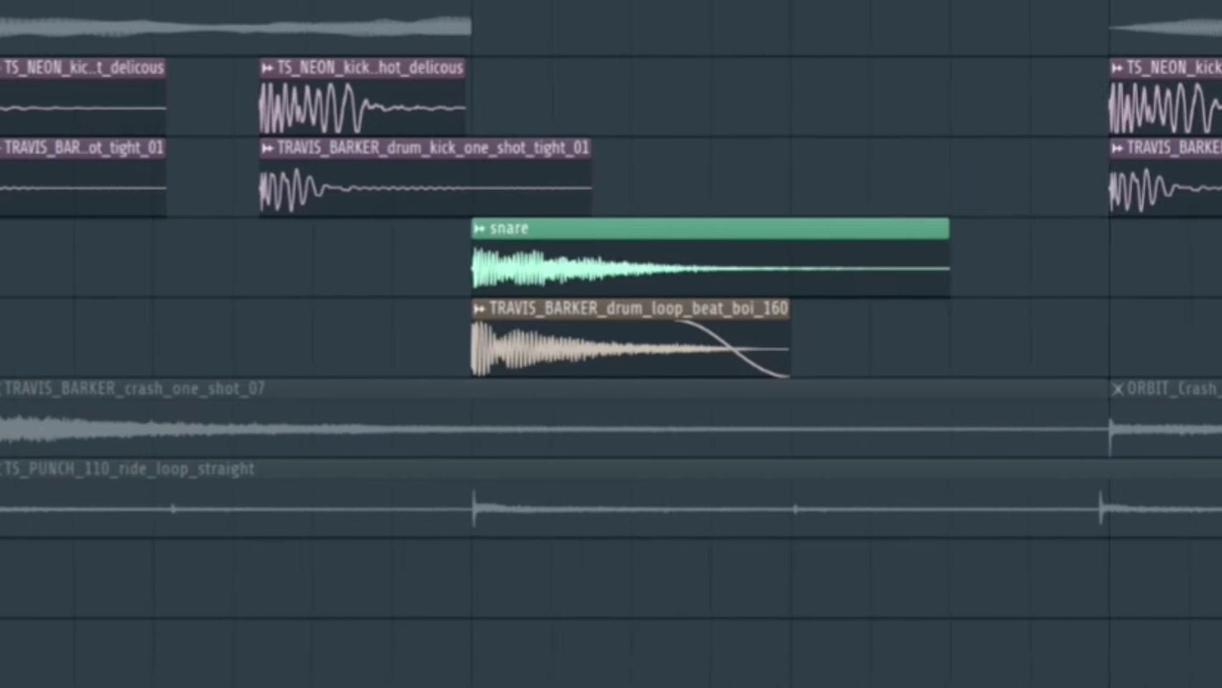
pyautogui.scroll(2, 308, 203)
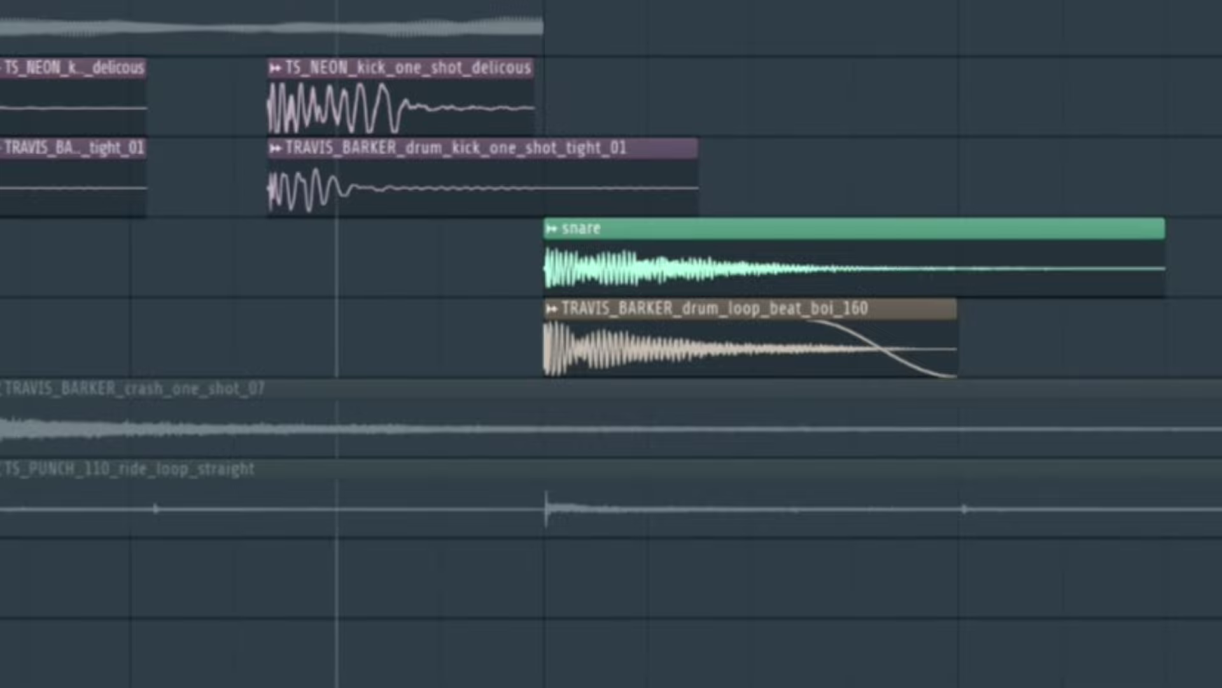
pyautogui.scroll(-1, 234, 344)
pyautogui.scroll(-2, 233, 344)
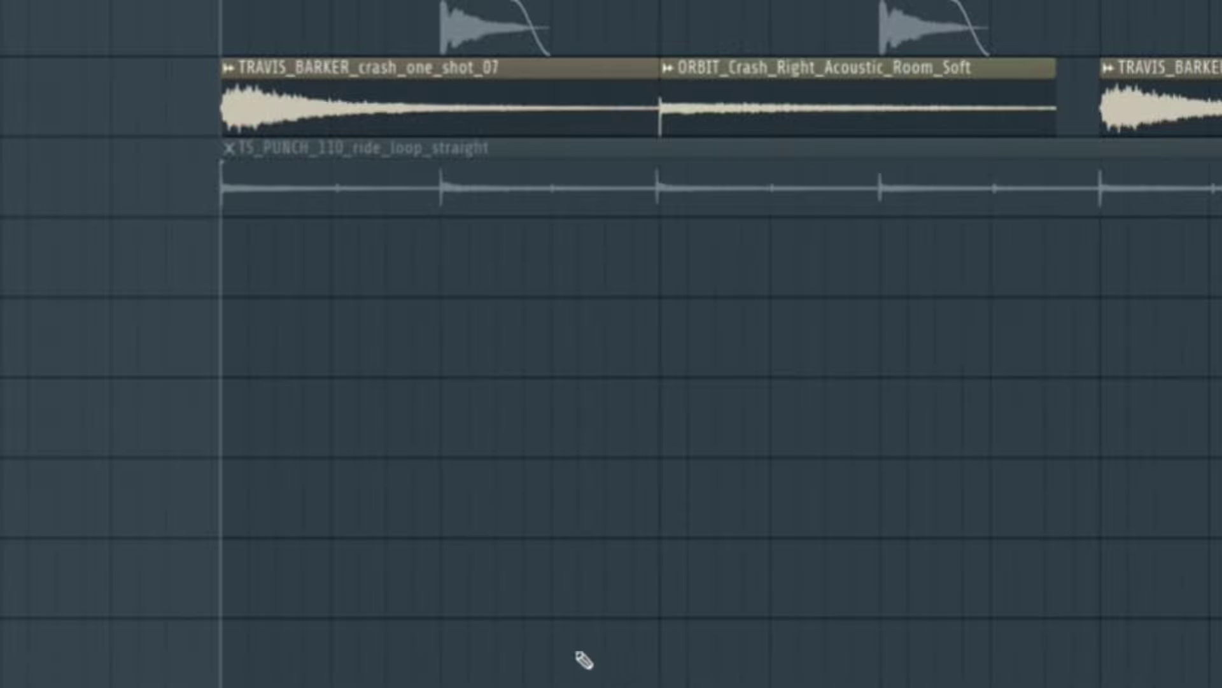
# Step: Play and stop the soloed crash layer
pyautogui.press('space')
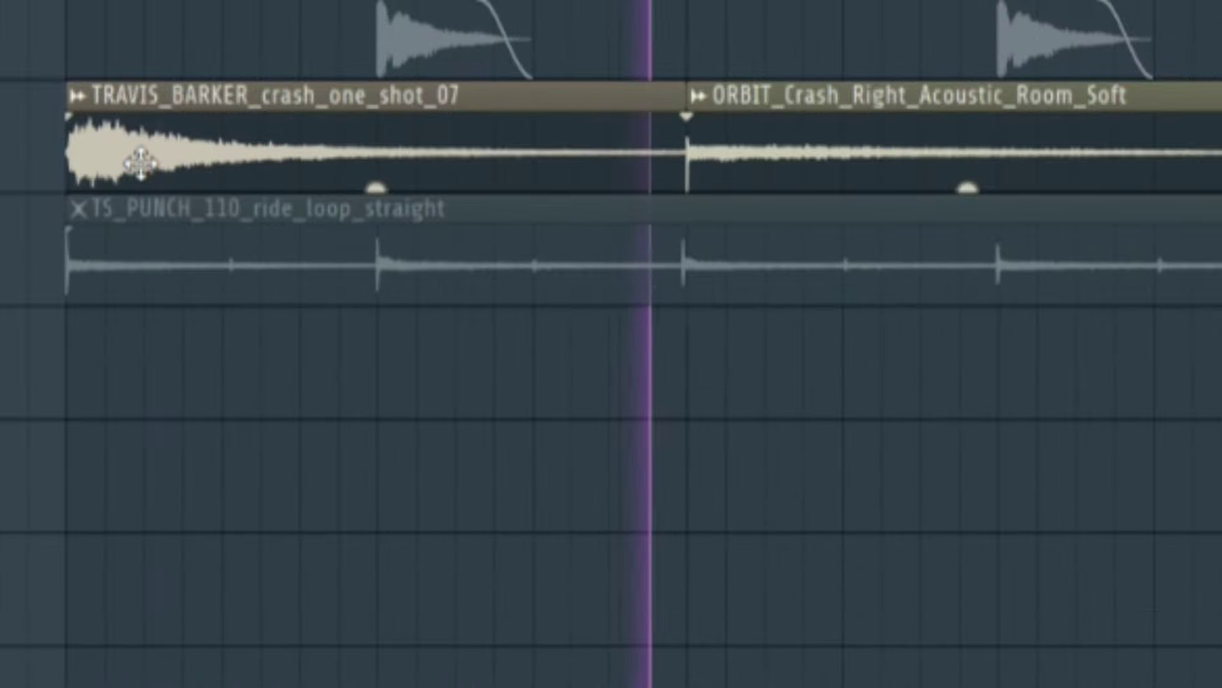
pyautogui.press('space')
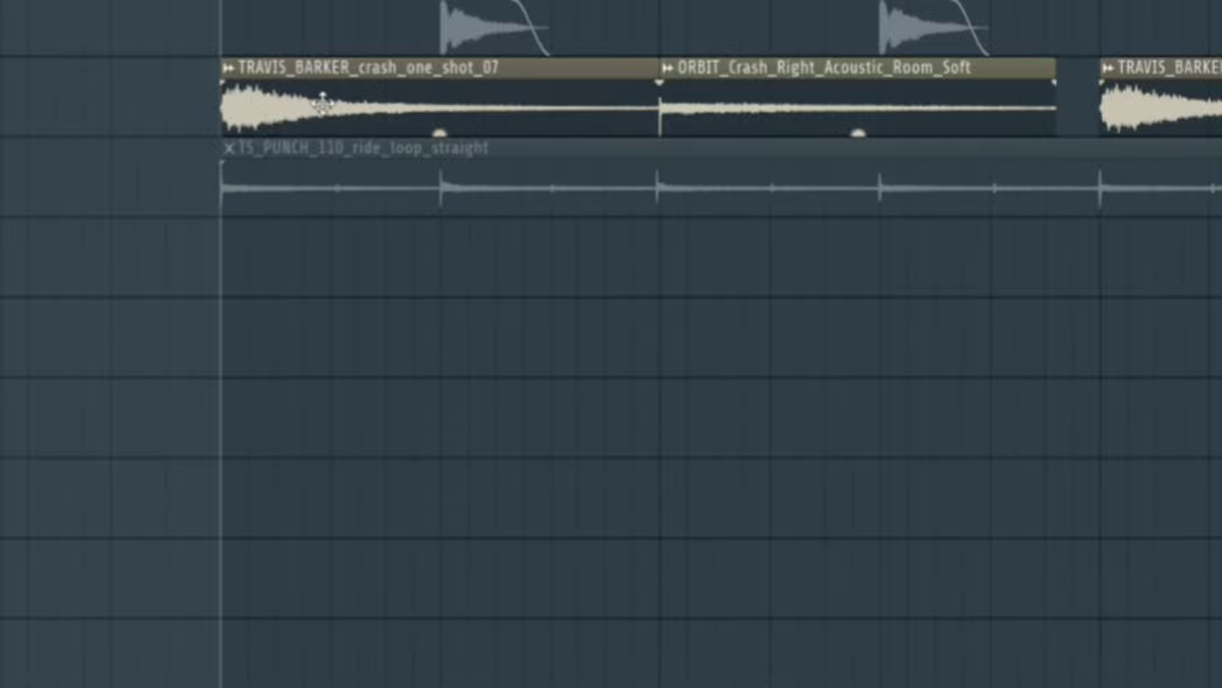
pyautogui.scroll(-3, 342, 49)
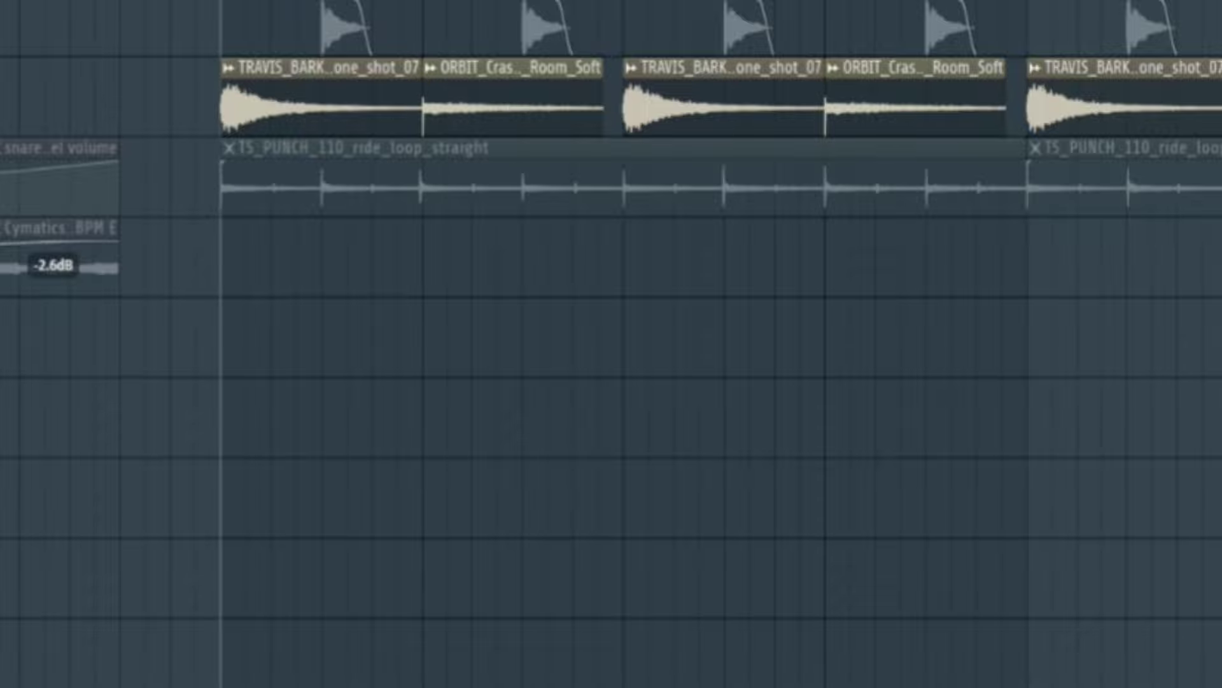
pyautogui.scroll(2, 215, 97)
# Step: Solo the TS_PUNCH_110_ride_loop_straight ride loop and play the drums from the start
pyautogui.click(360, 197)
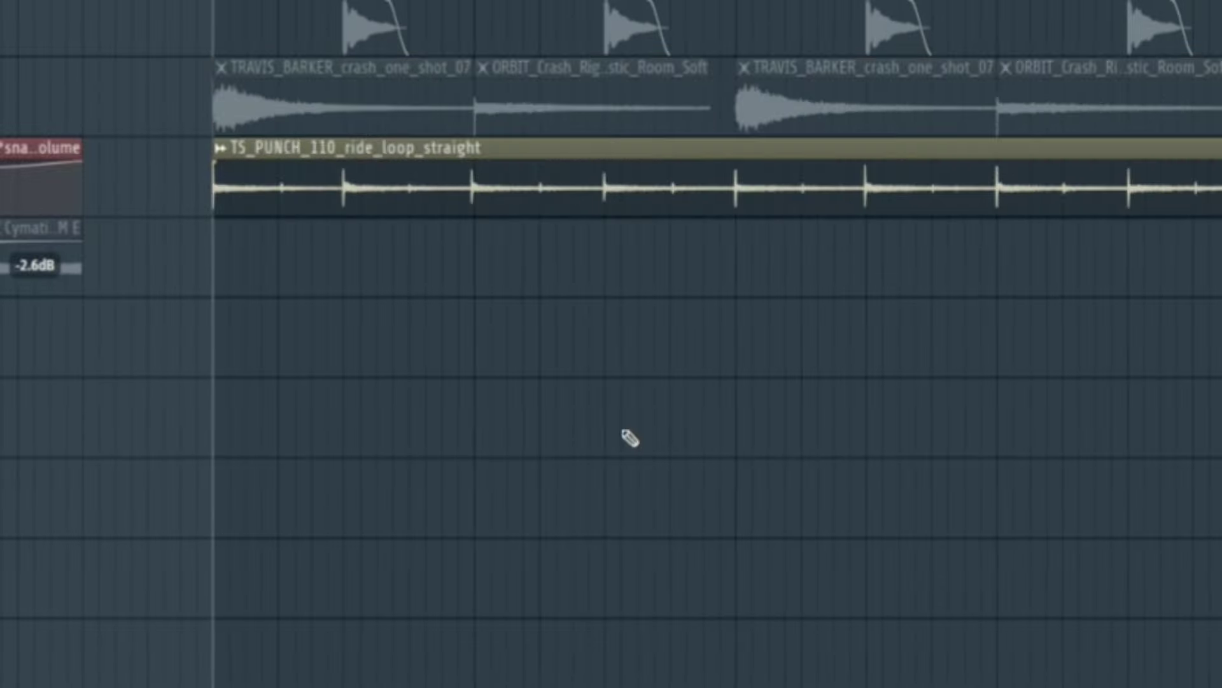
pyautogui.press('space')
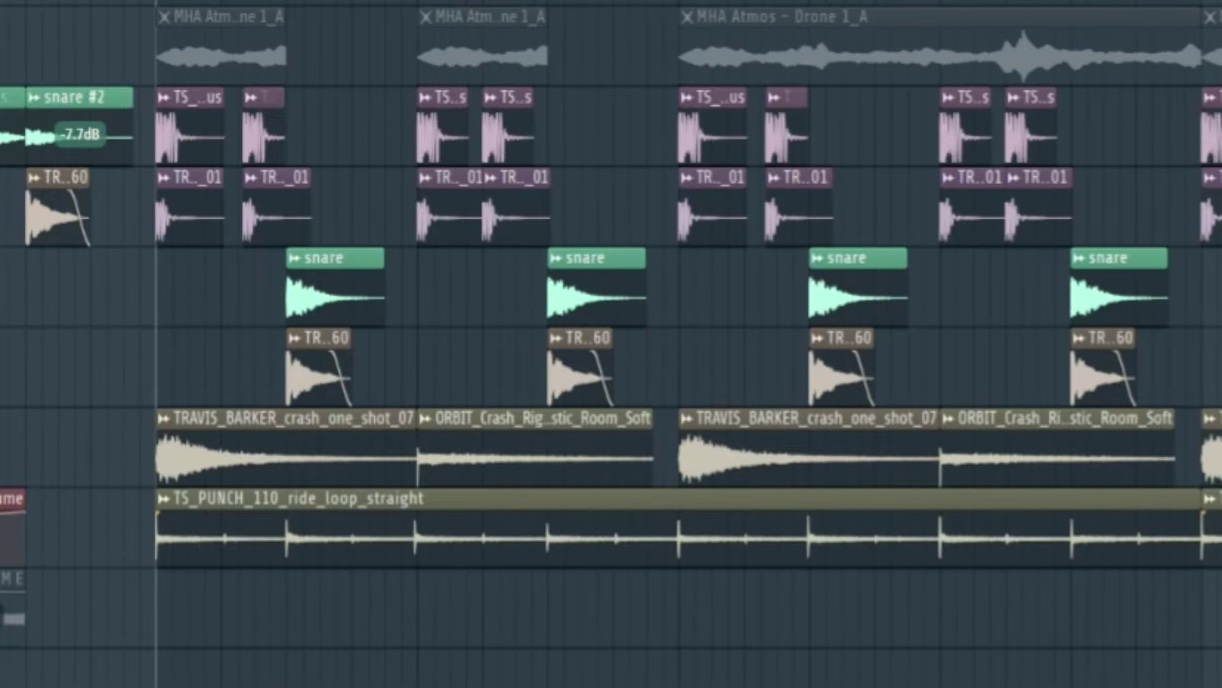
pyautogui.press('space')
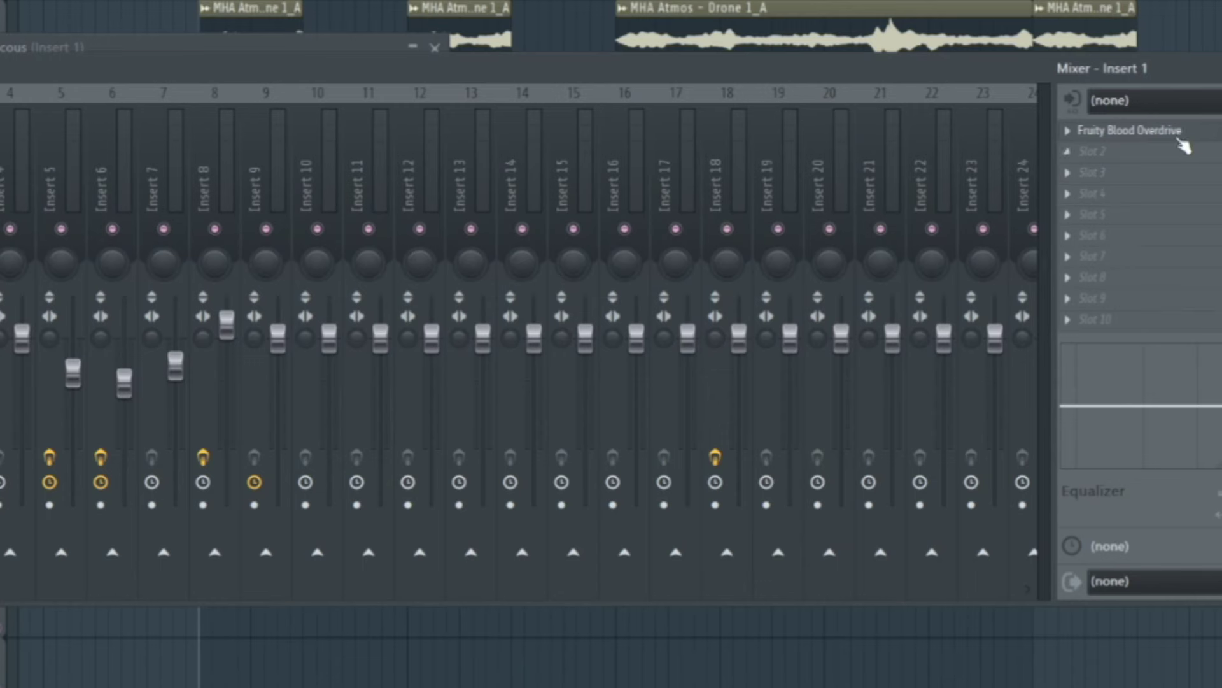
# Step: Open insert 1's Fruity Blood Overdrive window and move it over the mixer's centre
pyautogui.click(1166, 137)
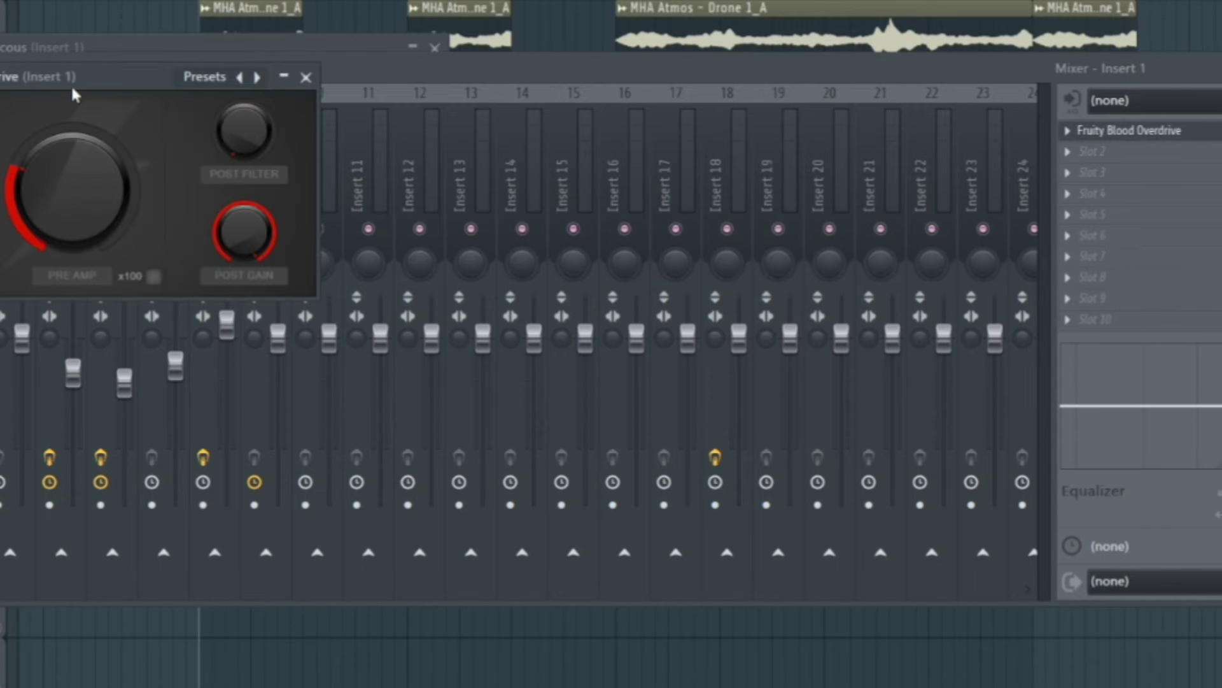
pyautogui.moveTo(72, 94); pyautogui.dragTo(409, 169)
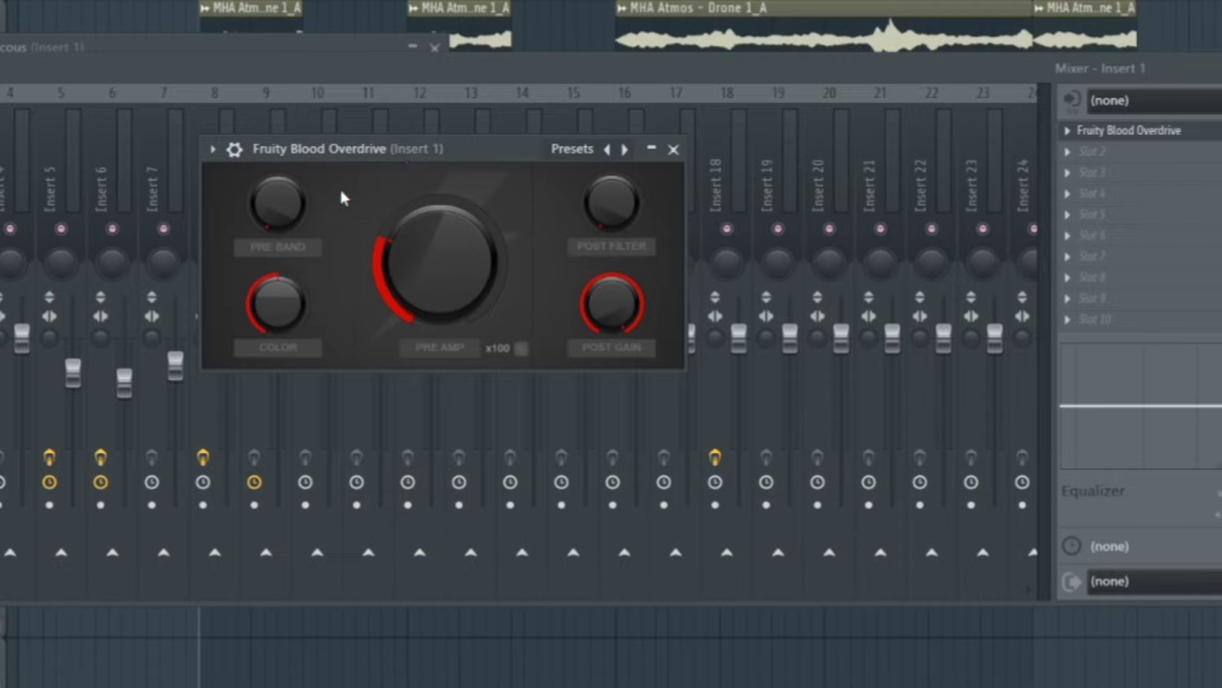
pyautogui.moveTo(414, 146); pyautogui.dragTo(374, 148)
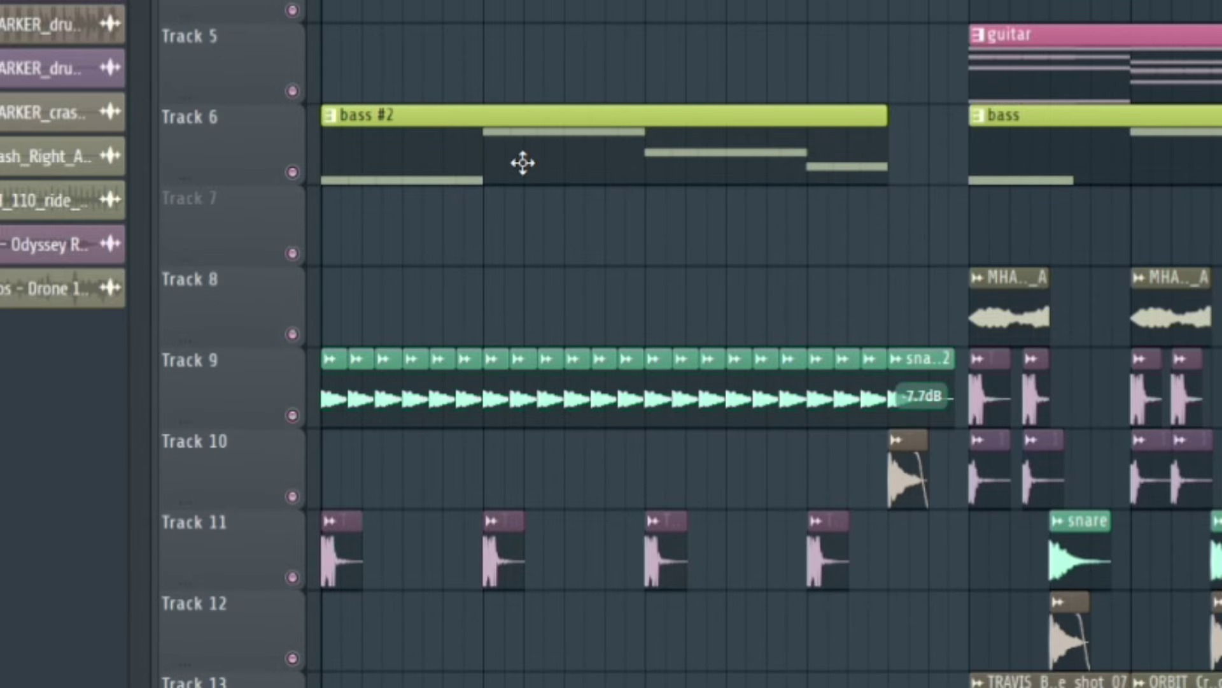
# Step: Solo Track 9's snare roll with Track 14's volume automation, play the buildup, then solo Track 11
pyautogui.scroll(-4, 523, 163)
pyautogui.rightClick(292, 91)
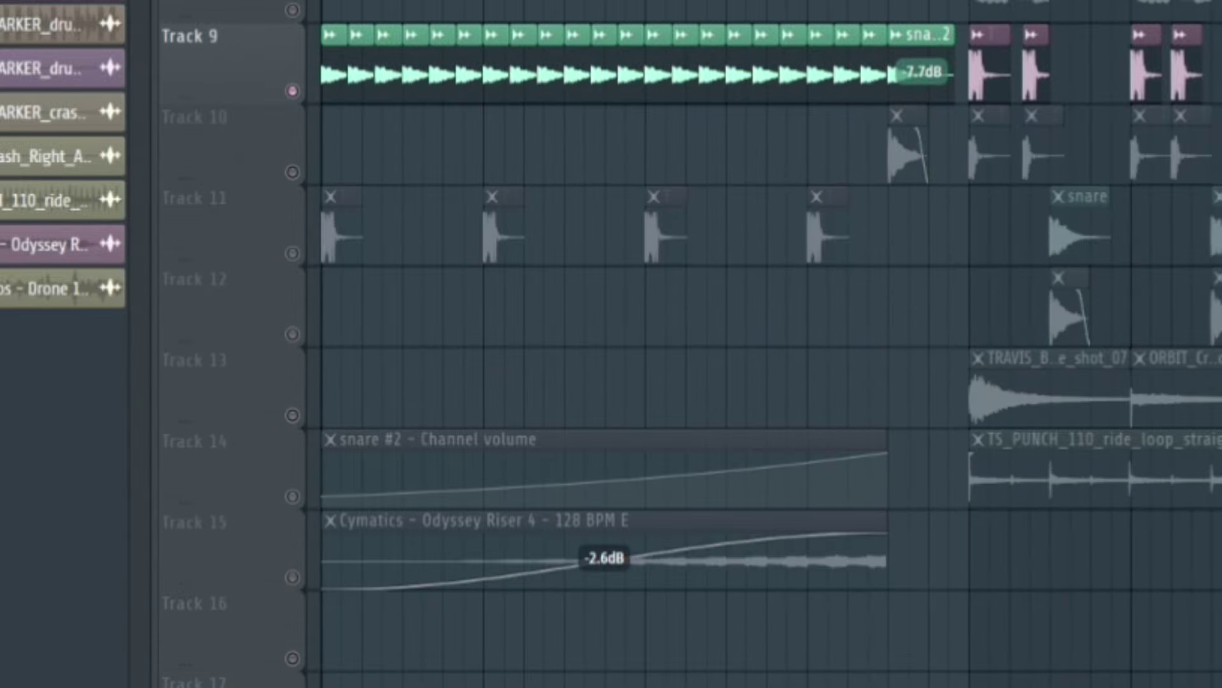
pyautogui.click(292, 496)
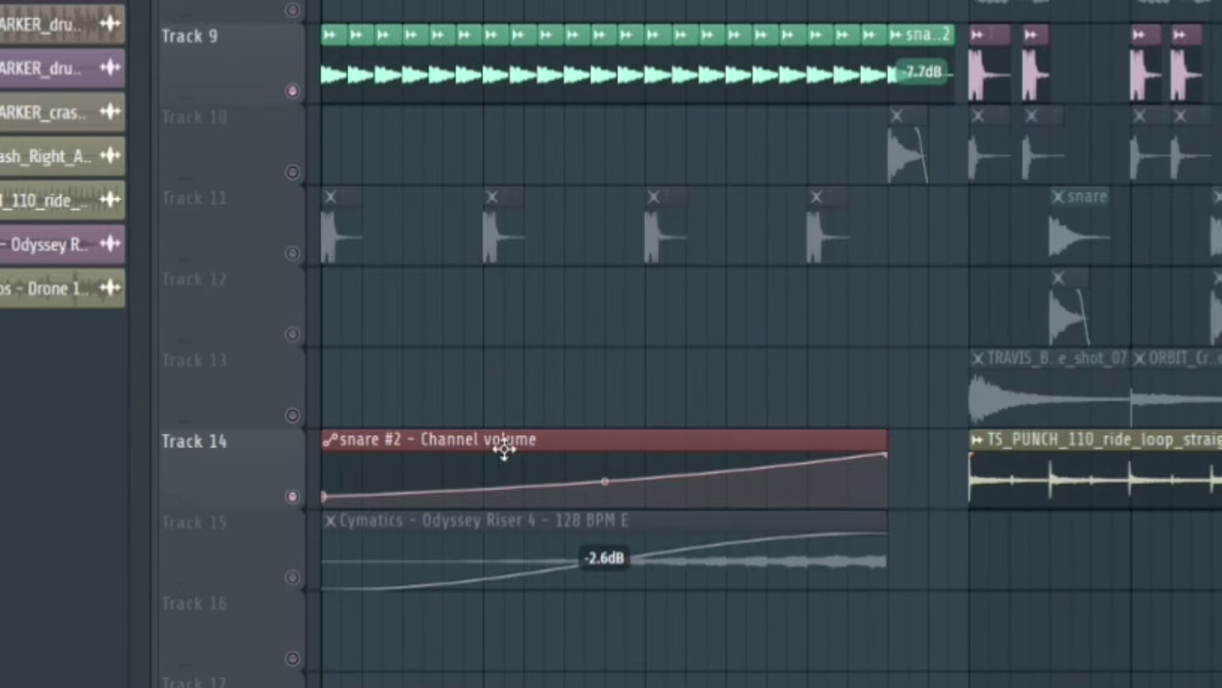
pyautogui.press('space')
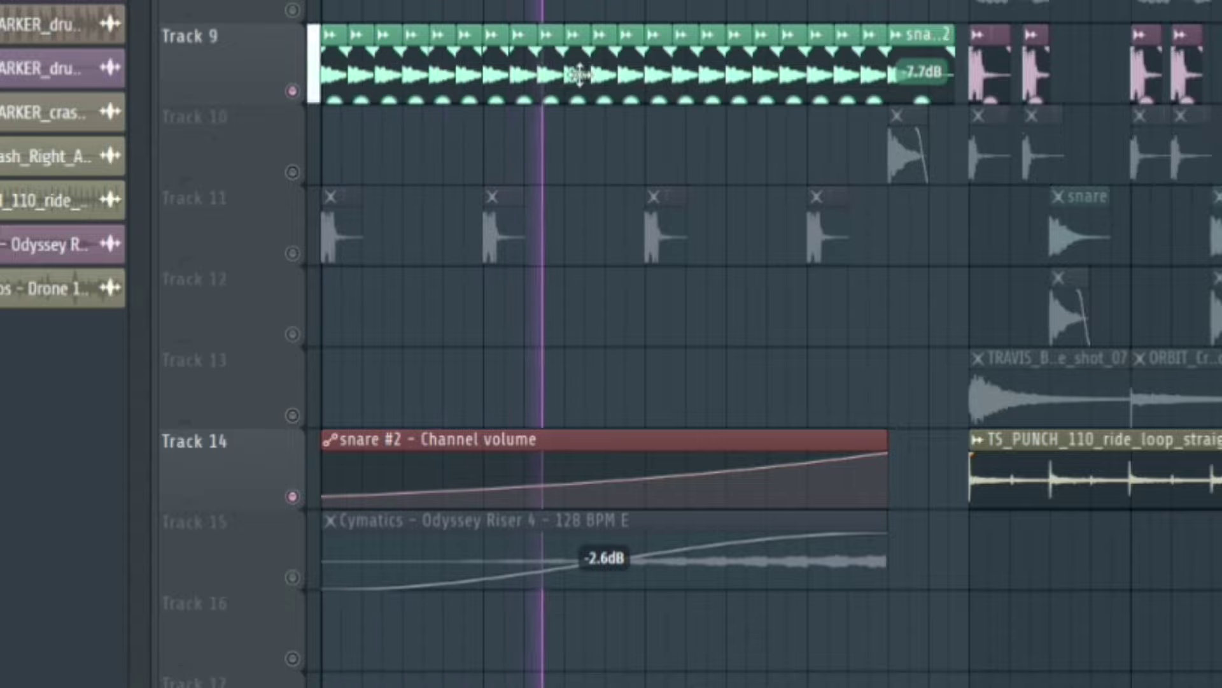
pyautogui.rightClick(176, 455)
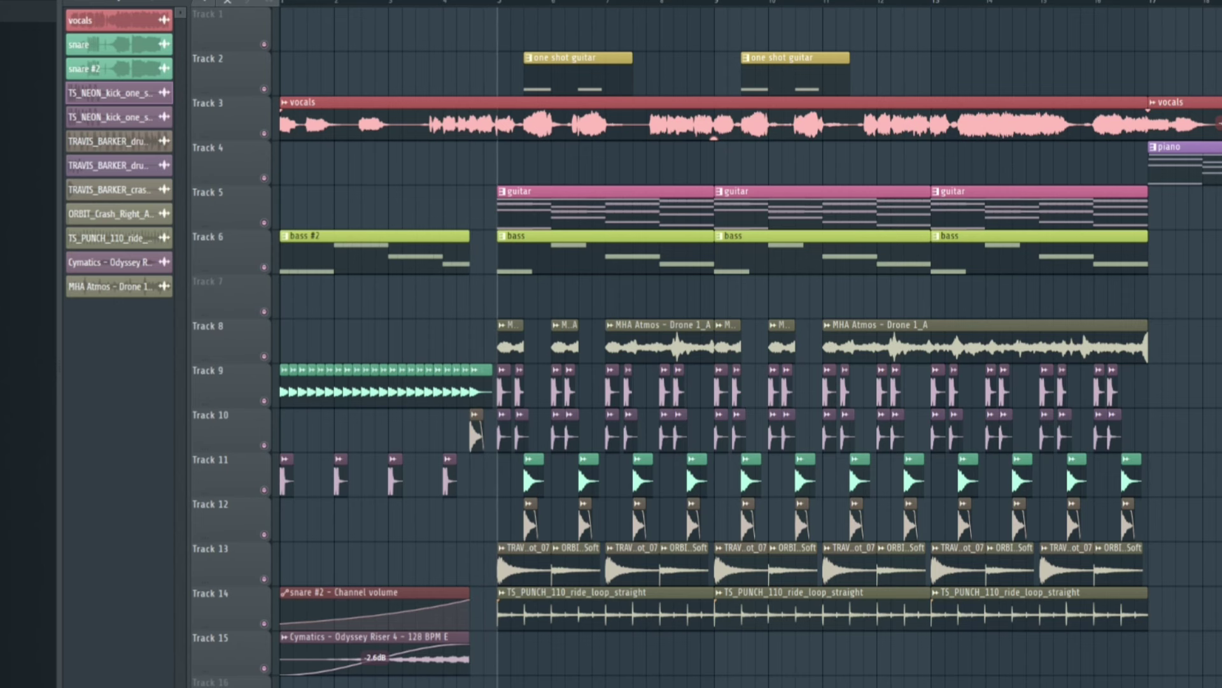
# Step: Solo Track 8's MHA Atmos - Drone 1_A layer and briefly play it
pyautogui.hscroll(2, 432, 2)
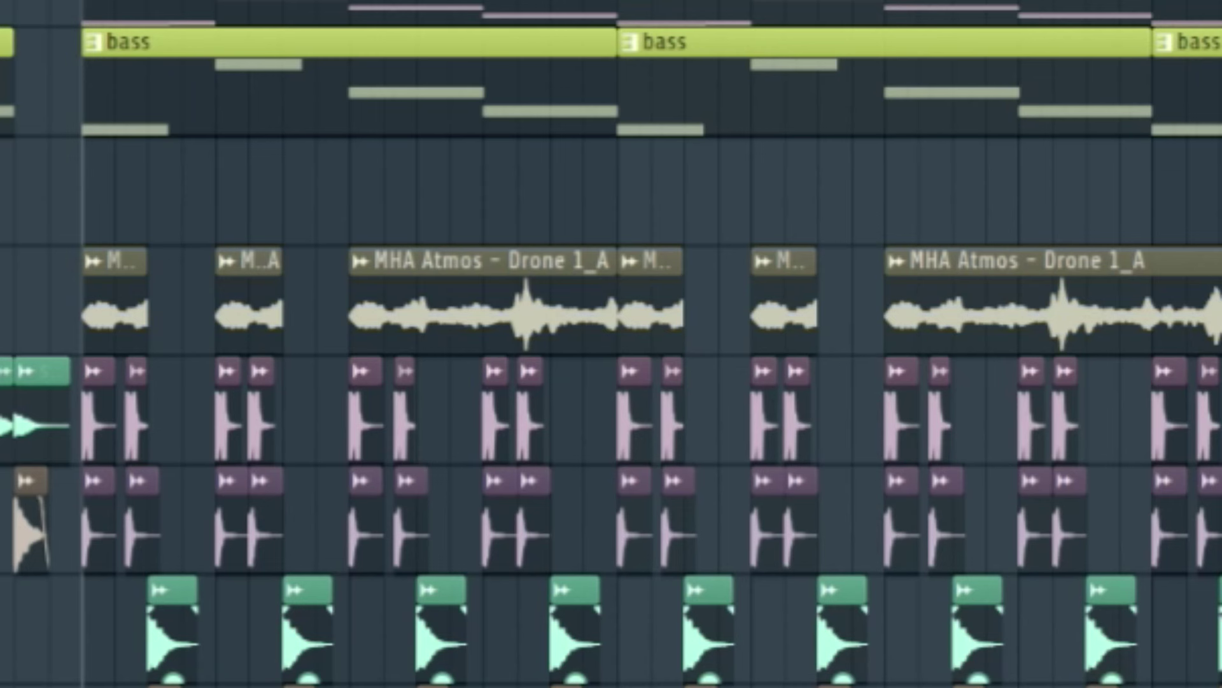
pyautogui.rightClick(60, 366)
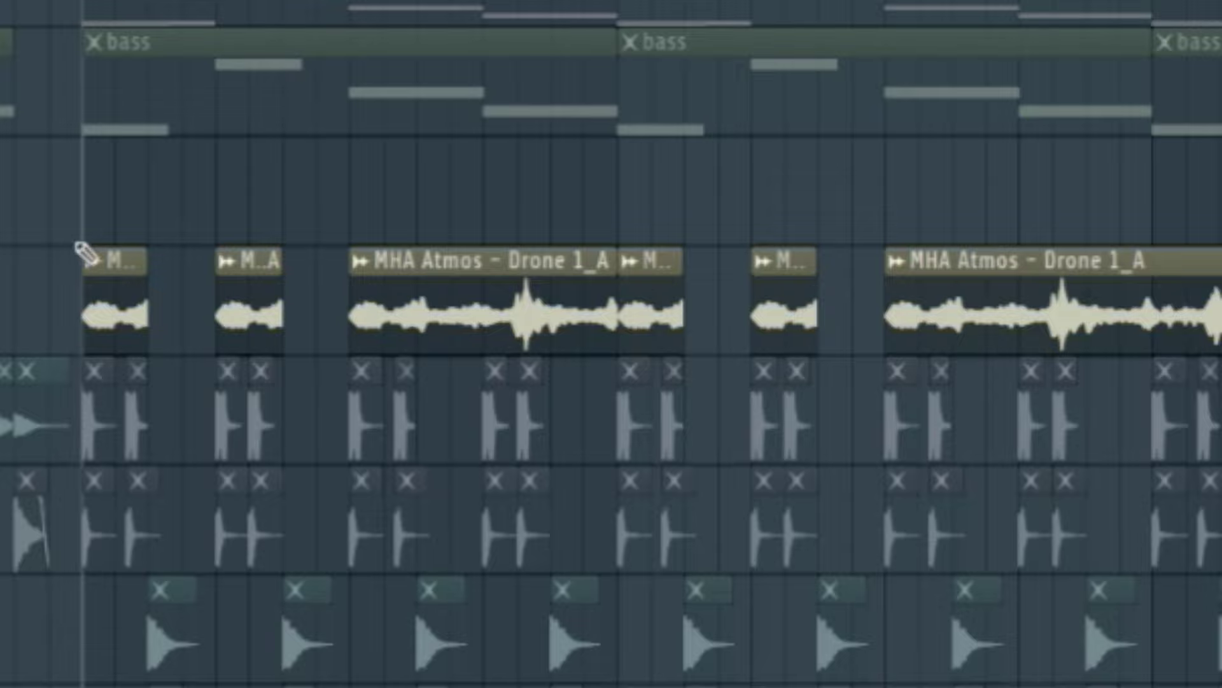
pyautogui.press('space')
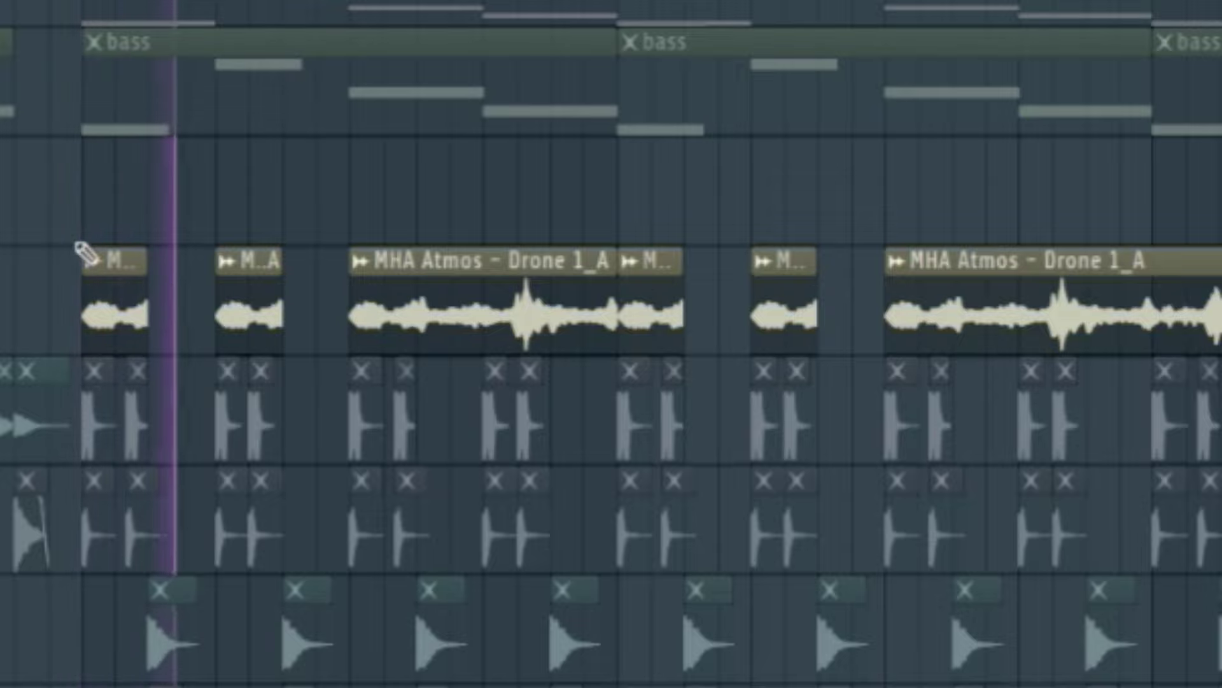
pyautogui.press('space')
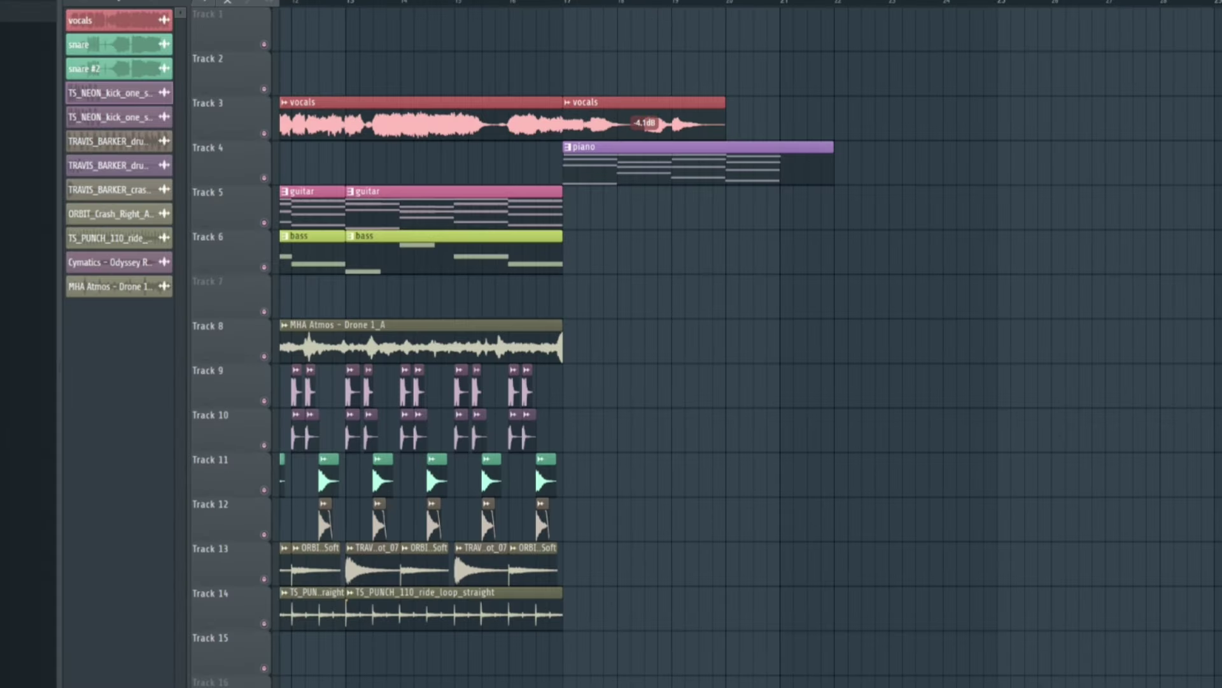
# Step: Set the playback start position to bar 17 on the timeline ruler
pyautogui.click(566, 2)
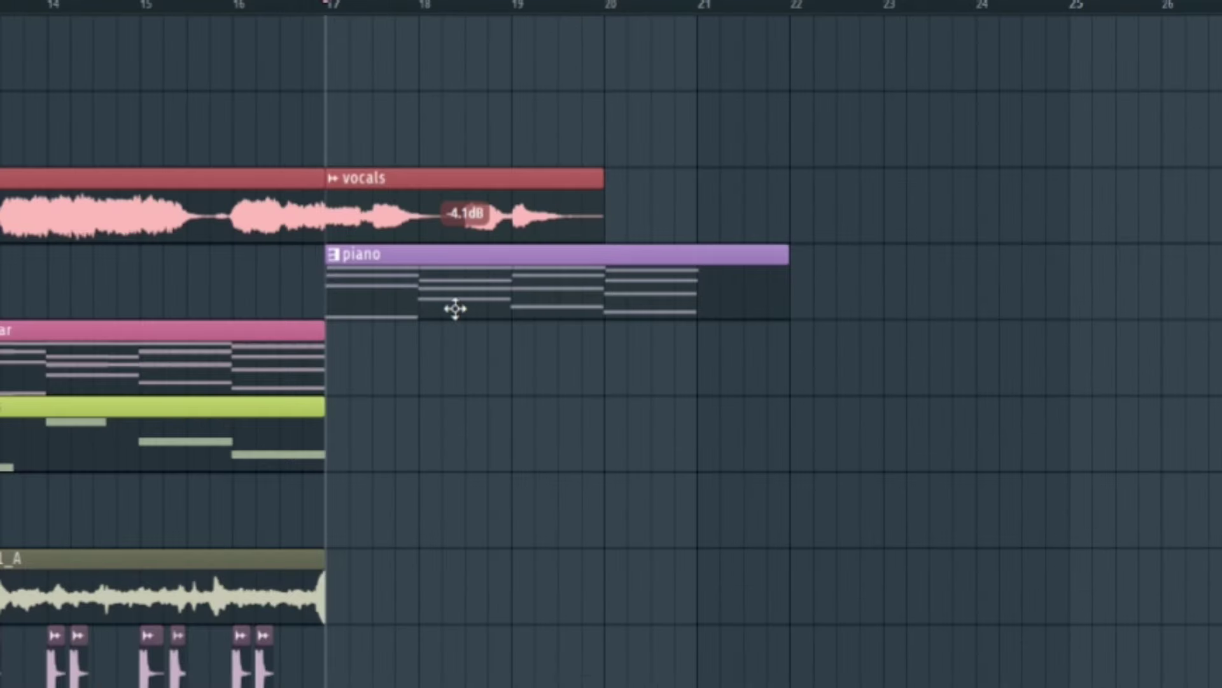